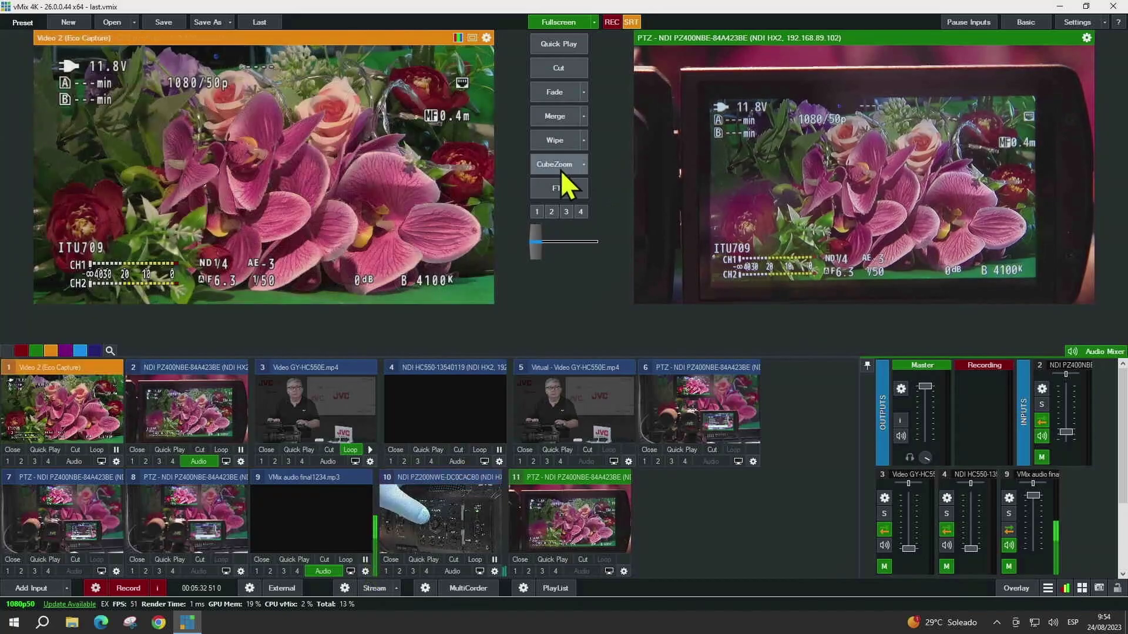
Step: Send the previewed Video 2 (Eco Capture) input to the program output with a CubeZoom transition
click(559, 169)
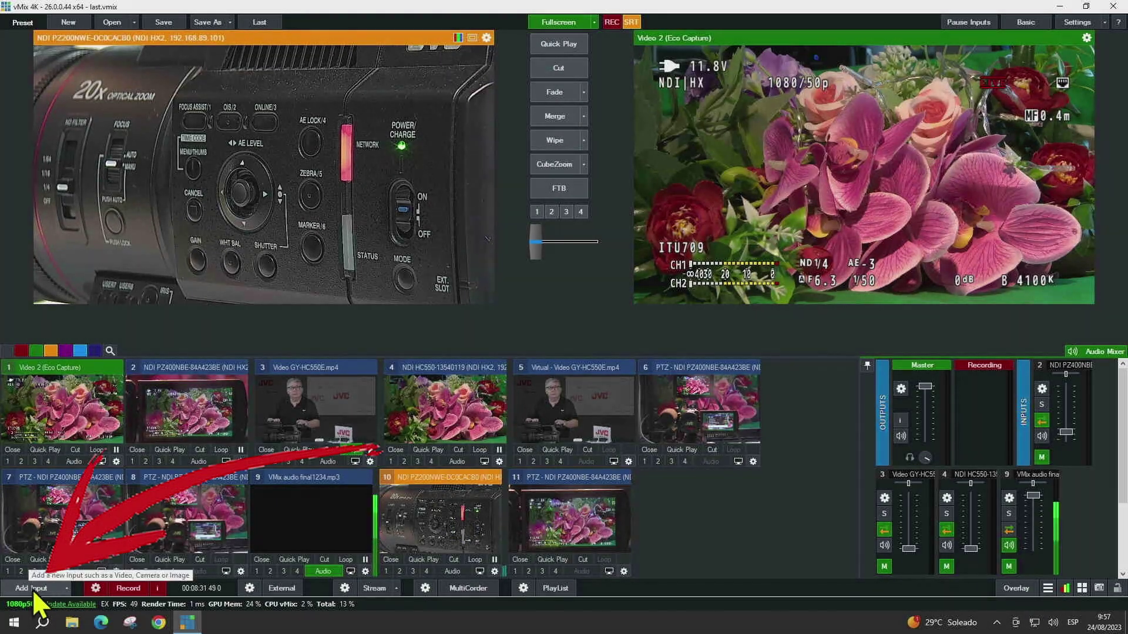
click(33, 589)
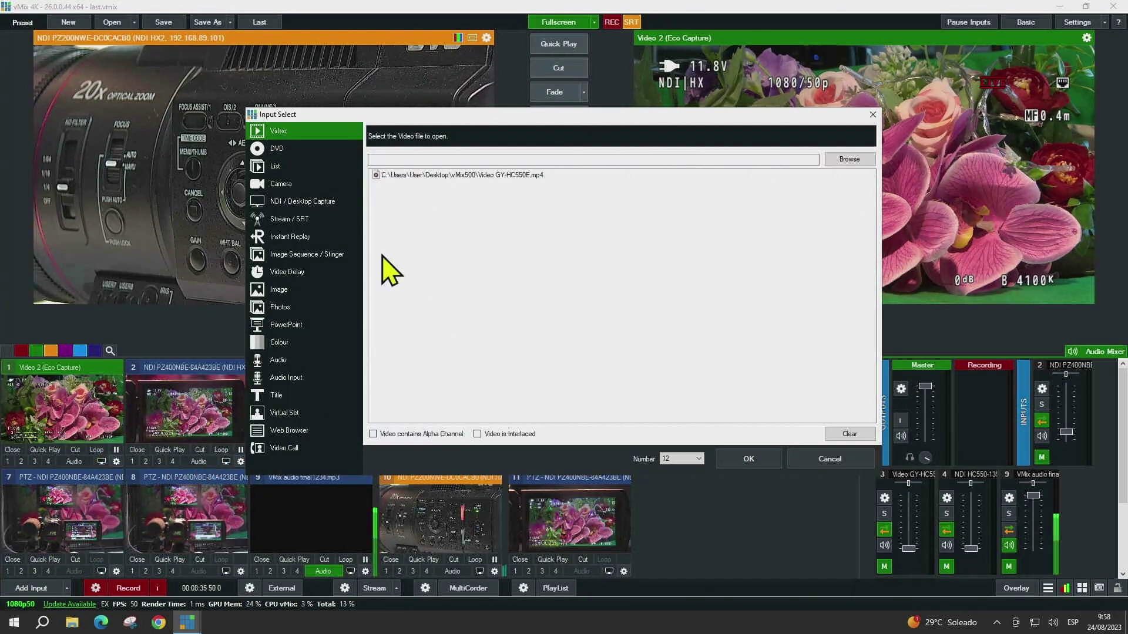
click(310, 204)
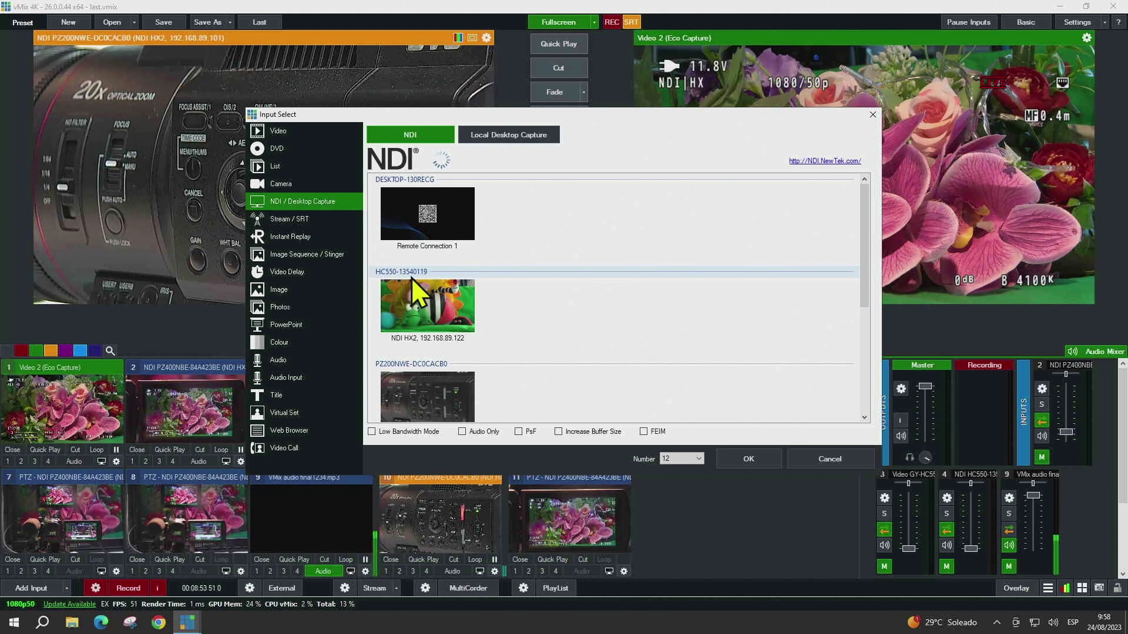
click(755, 461)
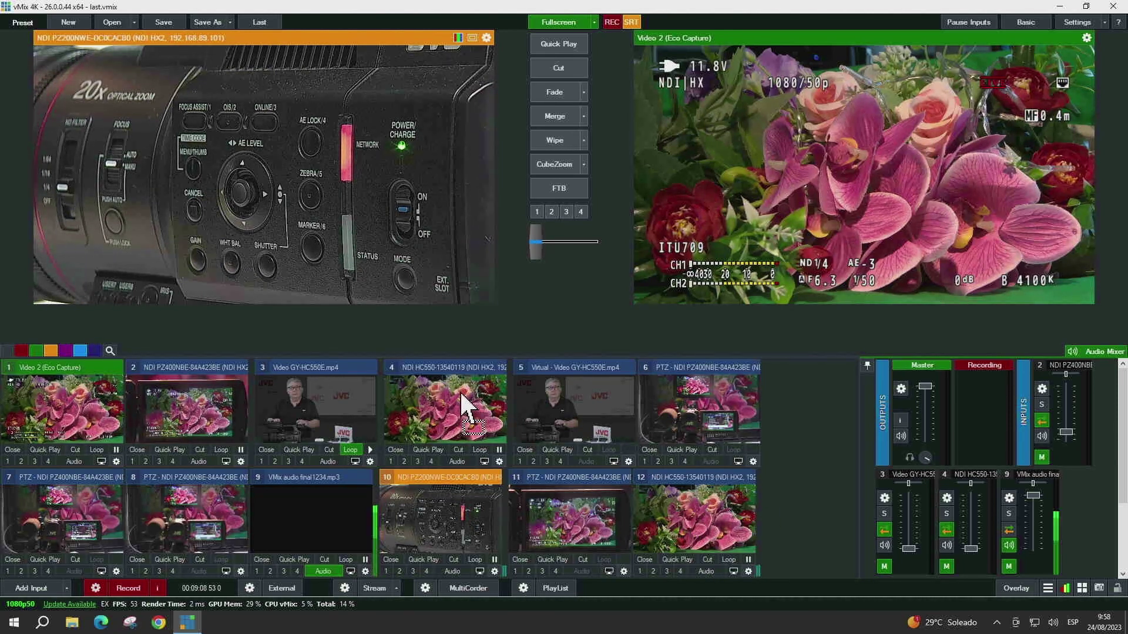
drag(446, 411, 448, 415)
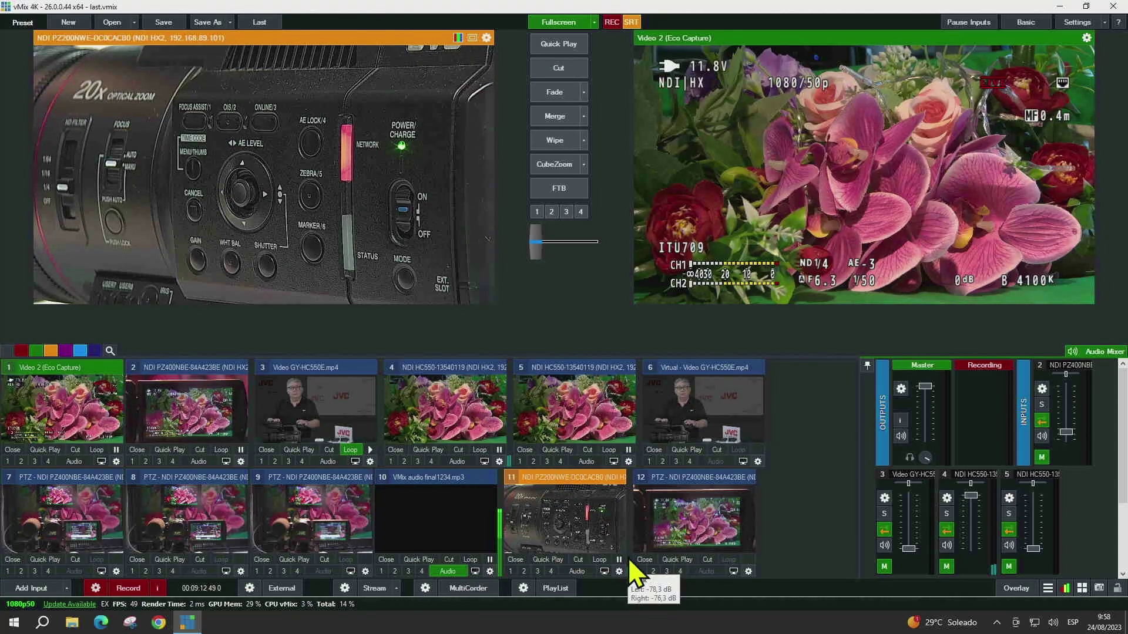
mouse_move(629, 557)
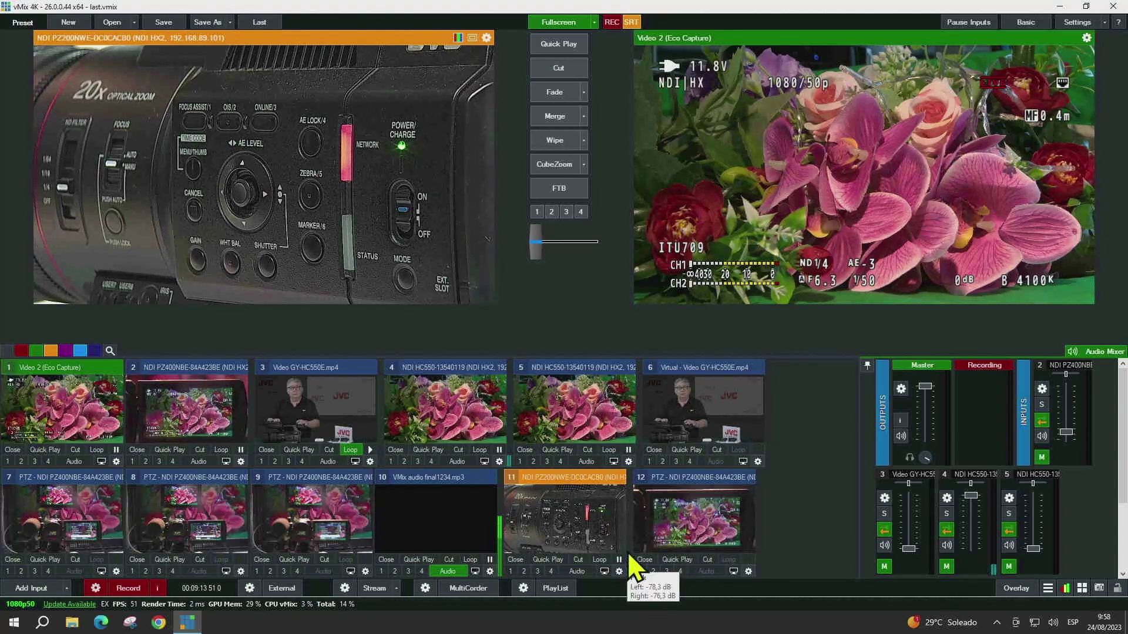
click(528, 450)
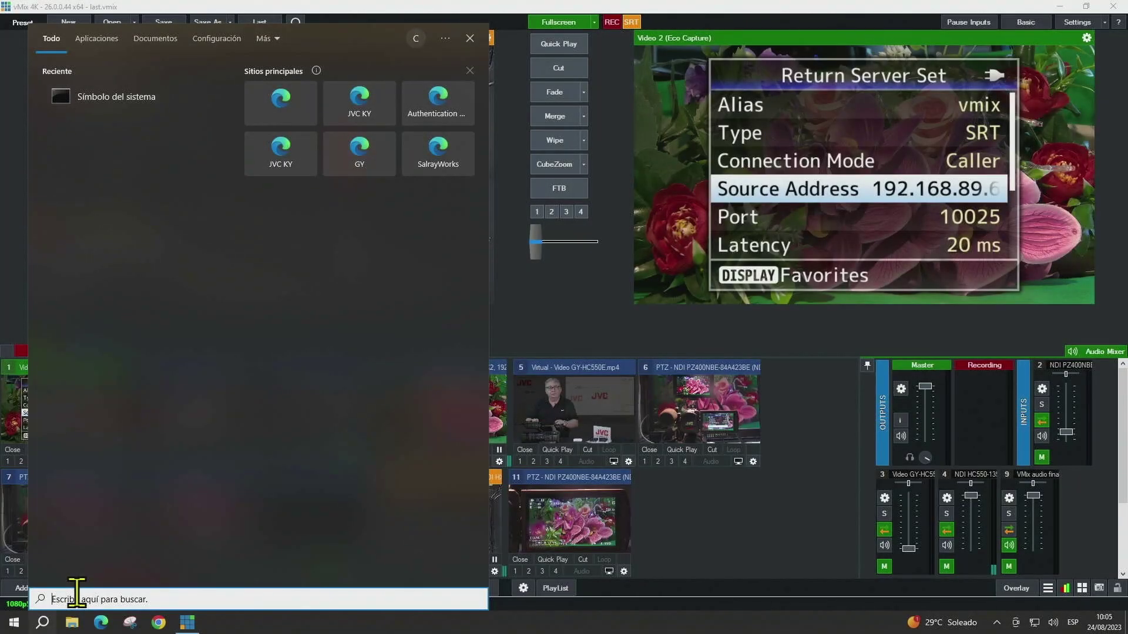
Step: Run ipconfig in a Command Prompt to look up the computer's IPv4 address, and close the window
text(cm)
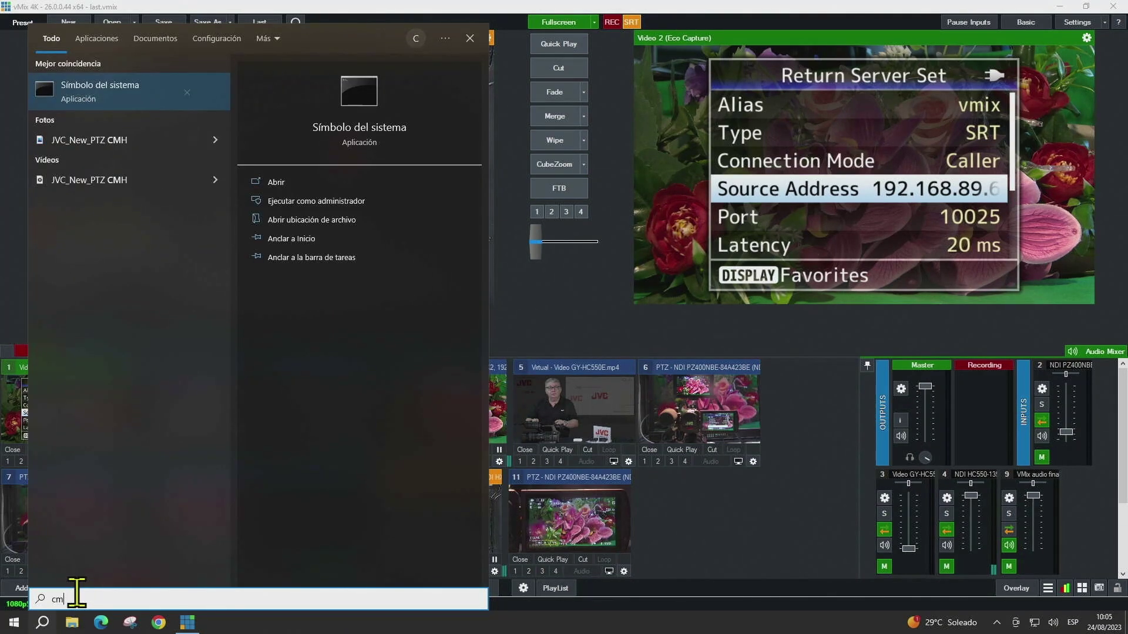
text(d)
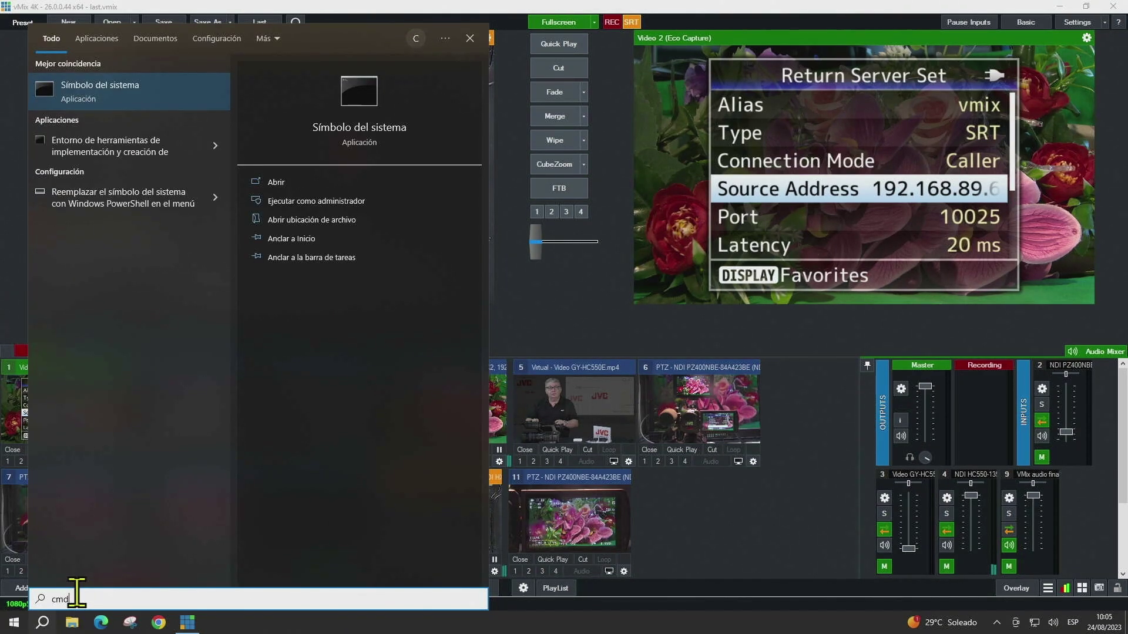
key(Return)
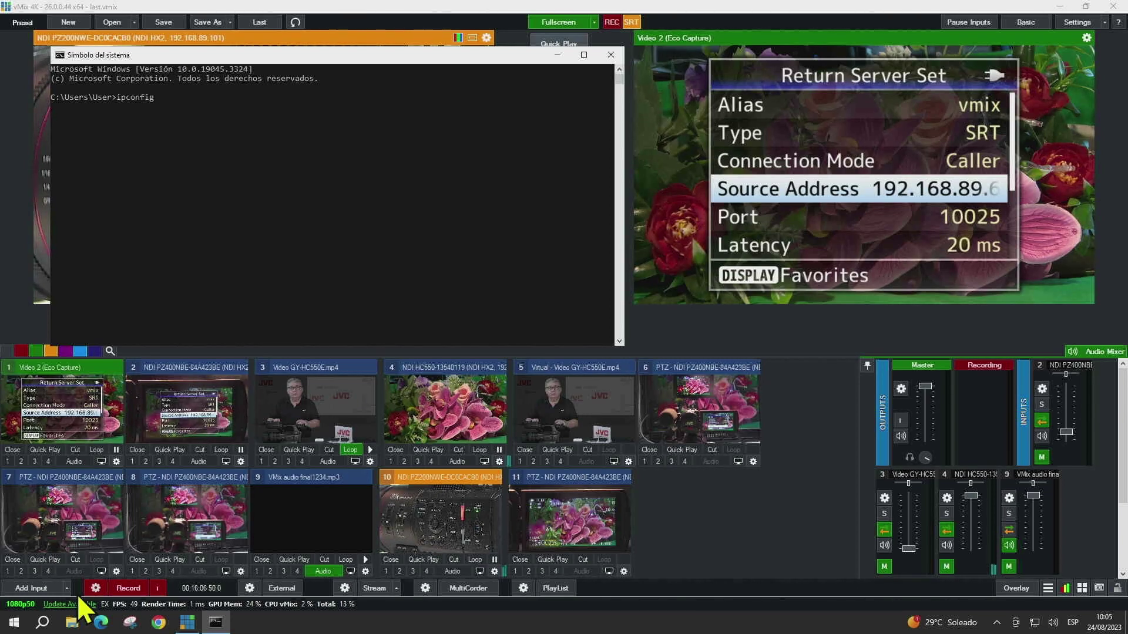
key(Return)
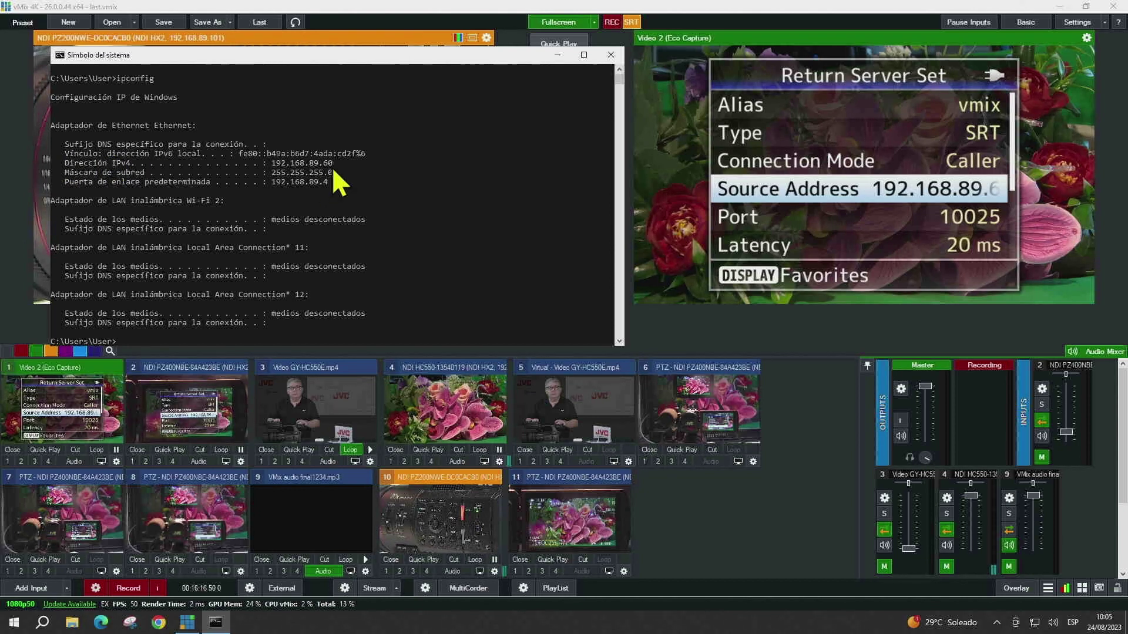
click(610, 55)
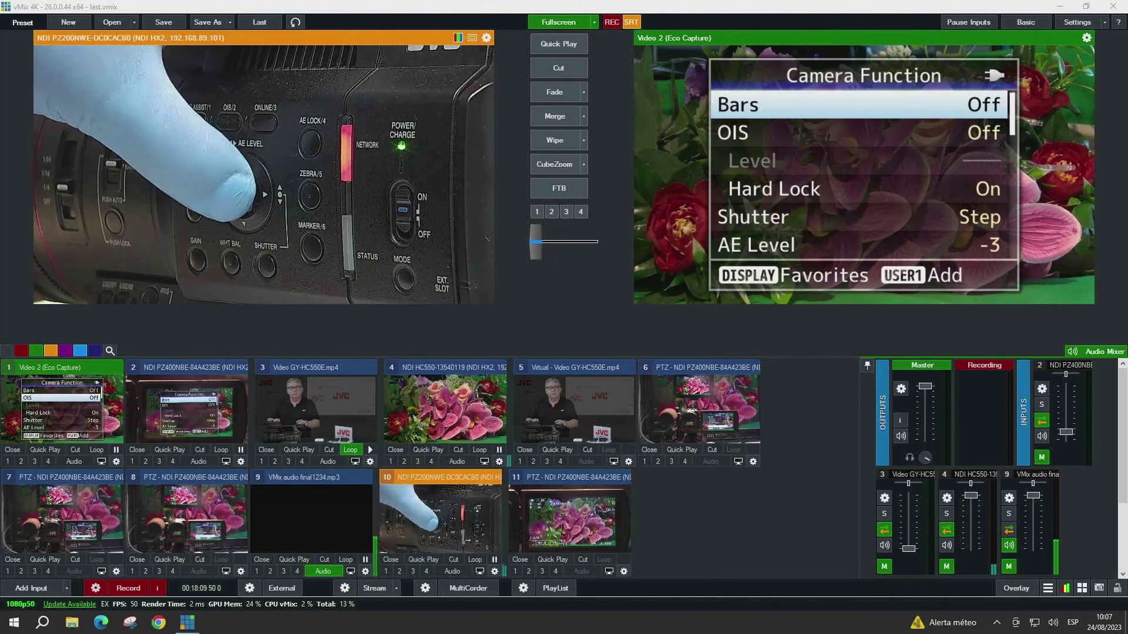
Step: Alternately pause and resume playback of VMix audio final1234.mp3, leaving it playing
click(365, 560)
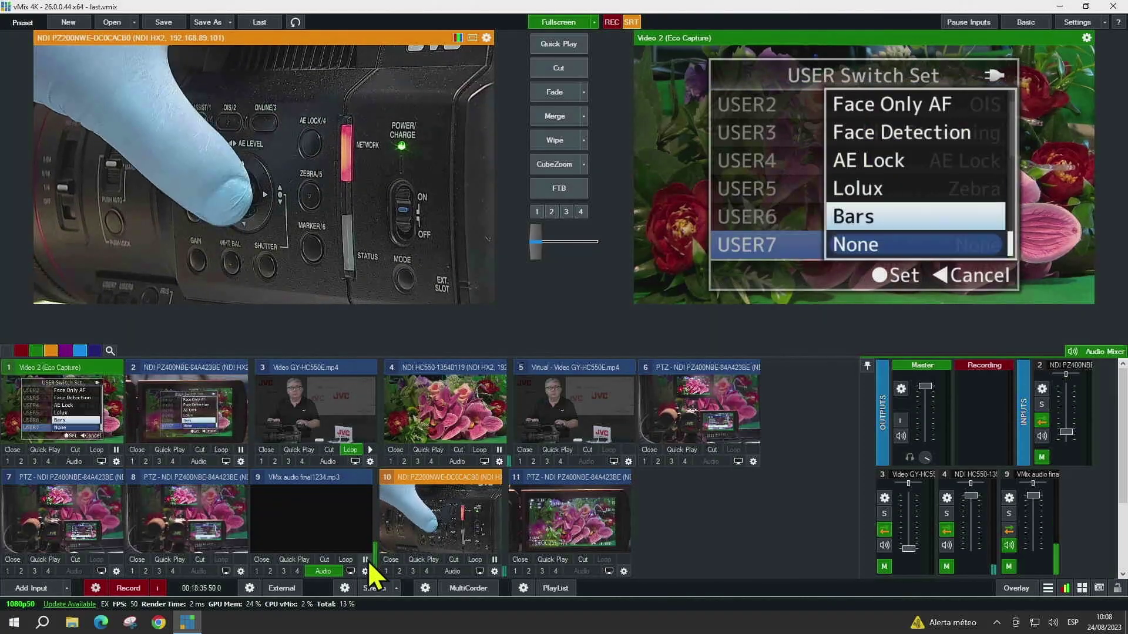
click(365, 560)
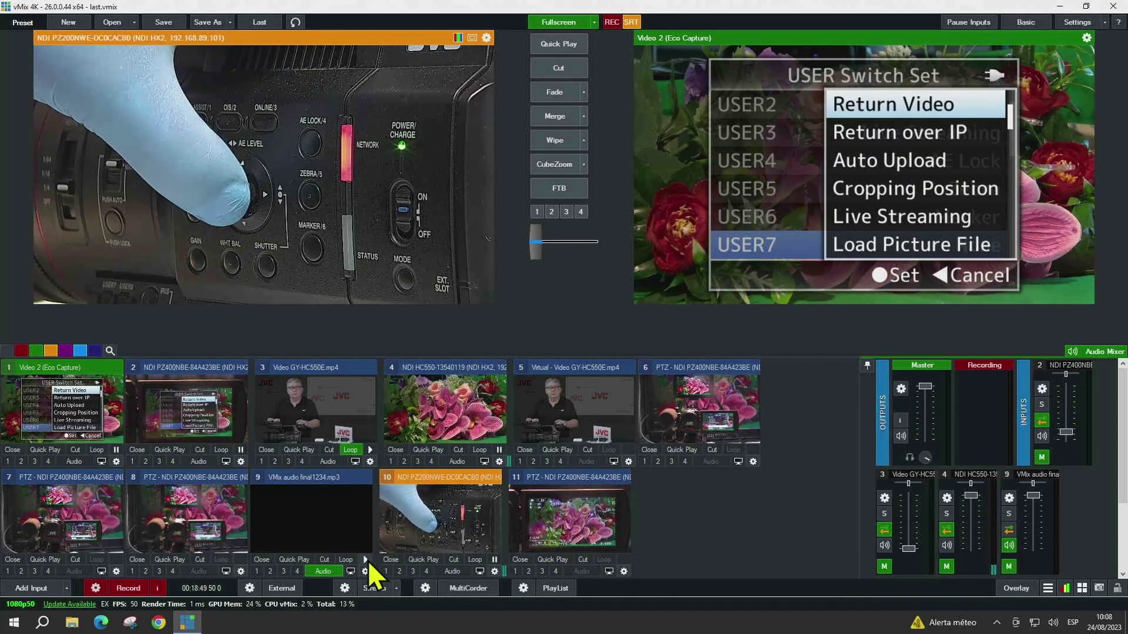
click(366, 559)
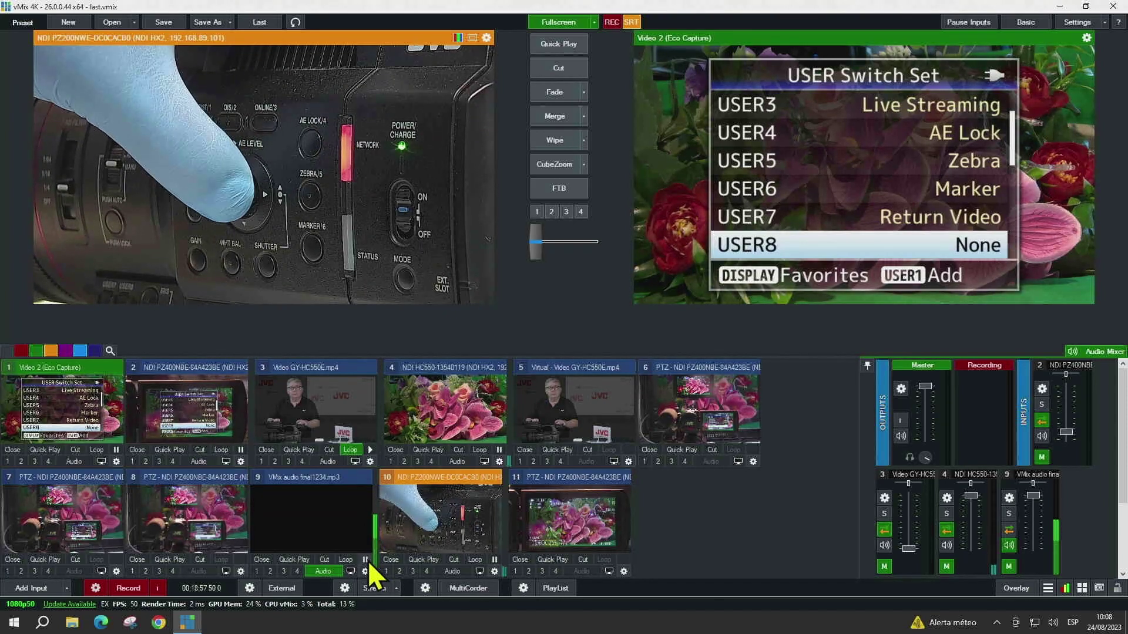
click(365, 559)
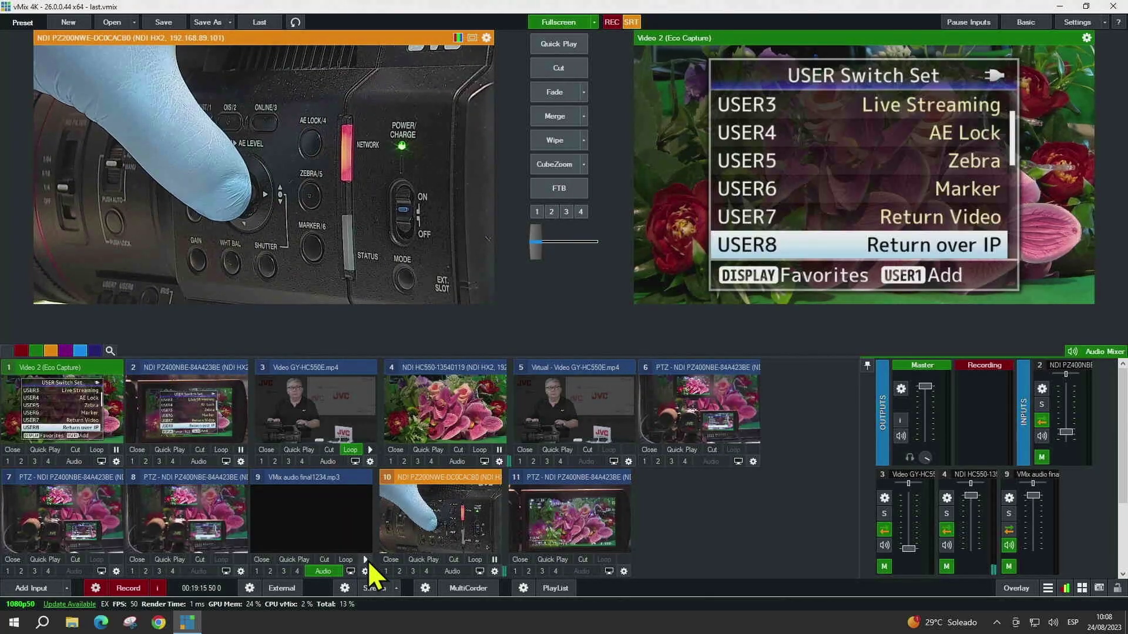
click(366, 560)
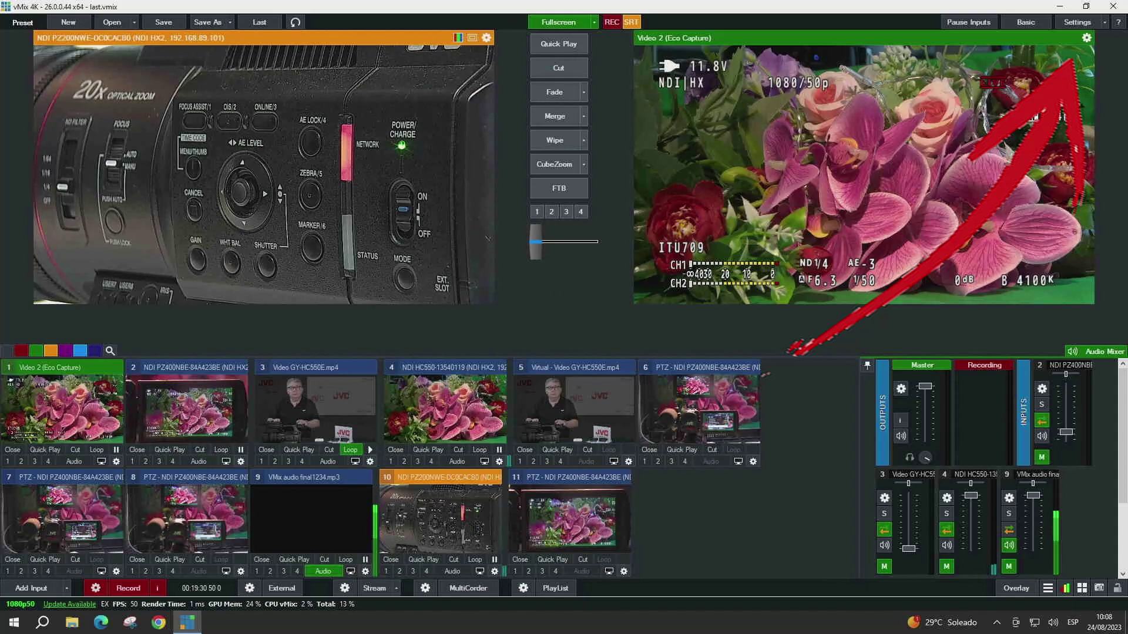
Step: Open the Outputs / NDI / SRT settings and review the sources available for Output 1
click(1076, 21)
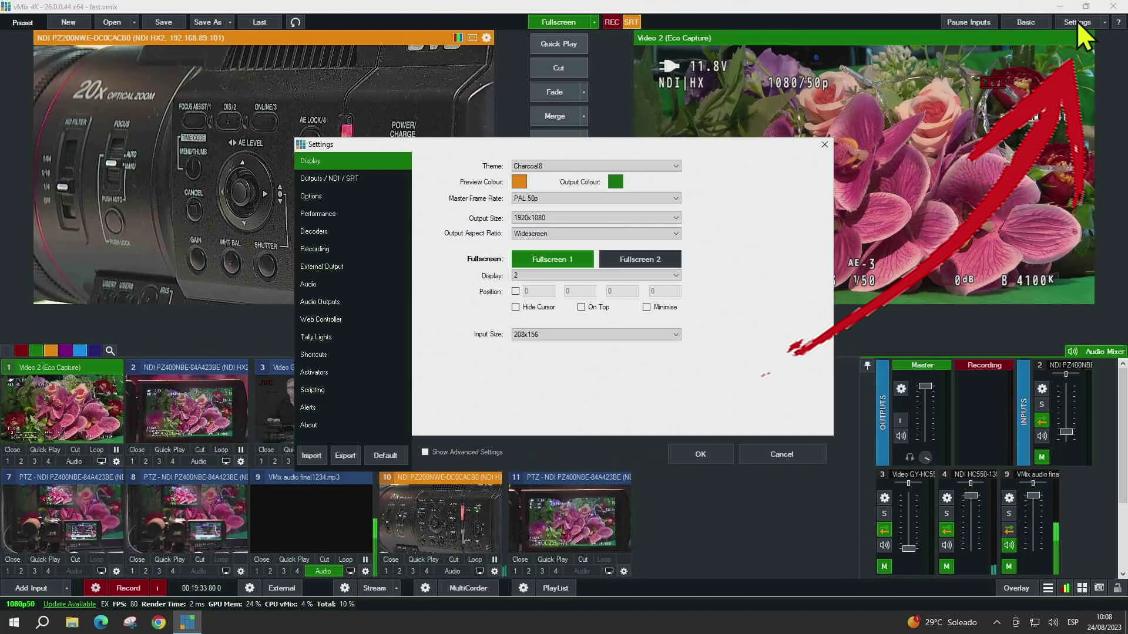
click(348, 179)
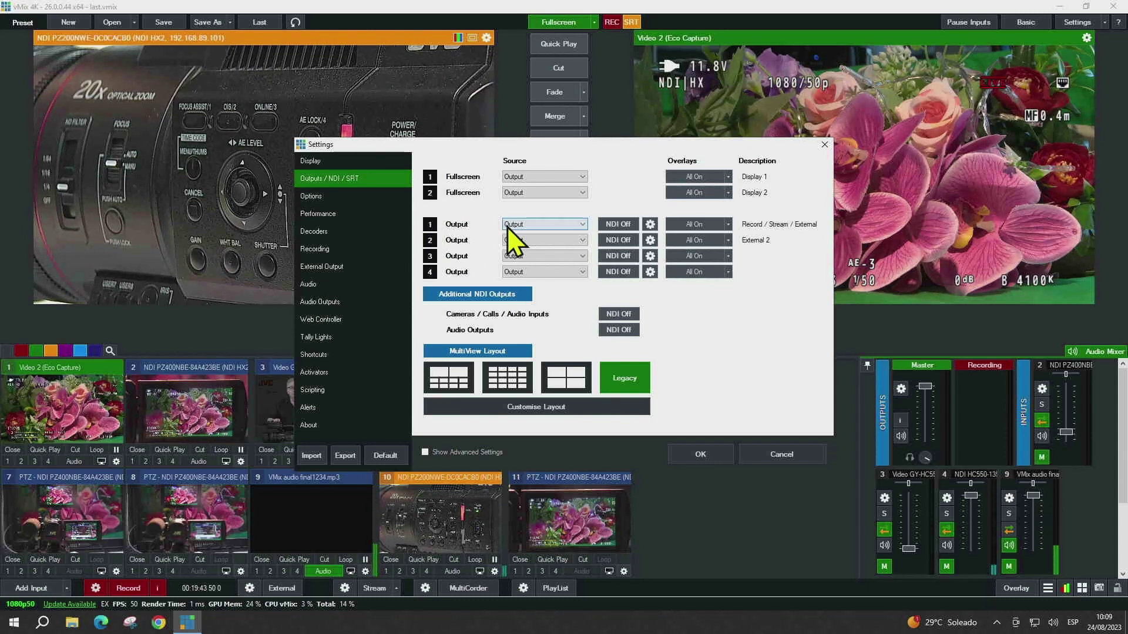
click(583, 225)
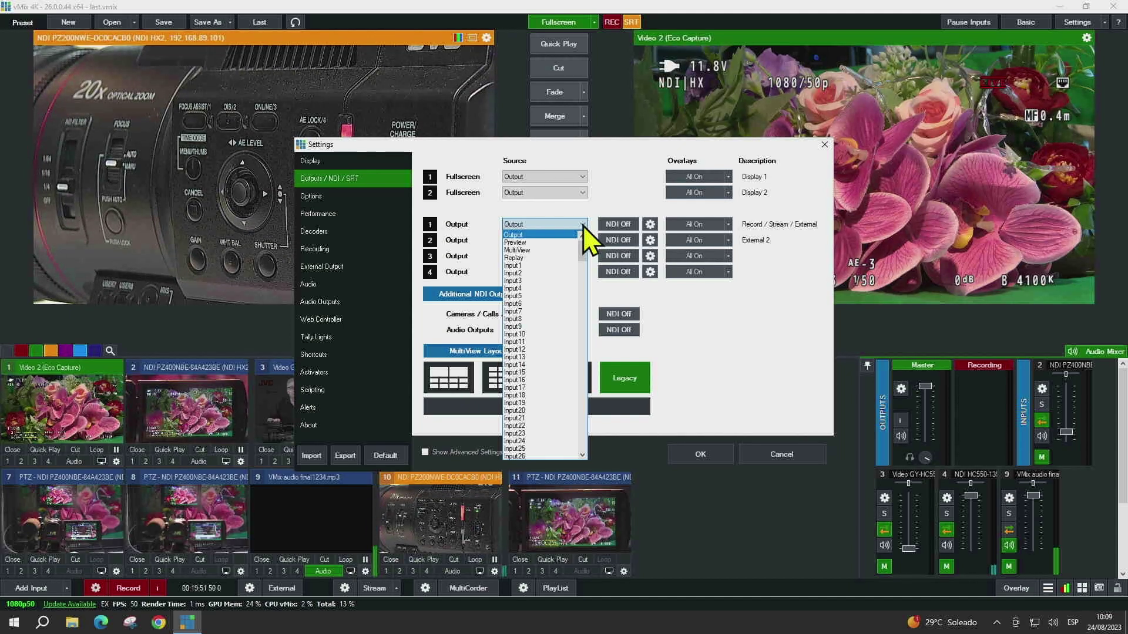
click(582, 225)
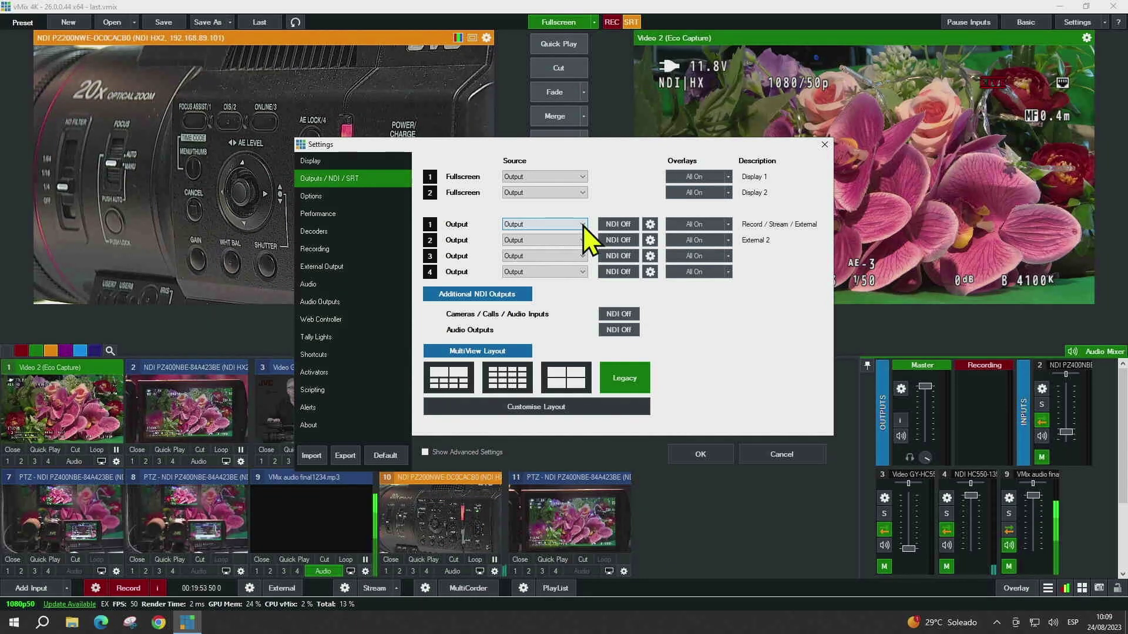
Step: Open the detailed settings of Output 1 and examine its audio channel choices and SRT connection types
click(651, 226)
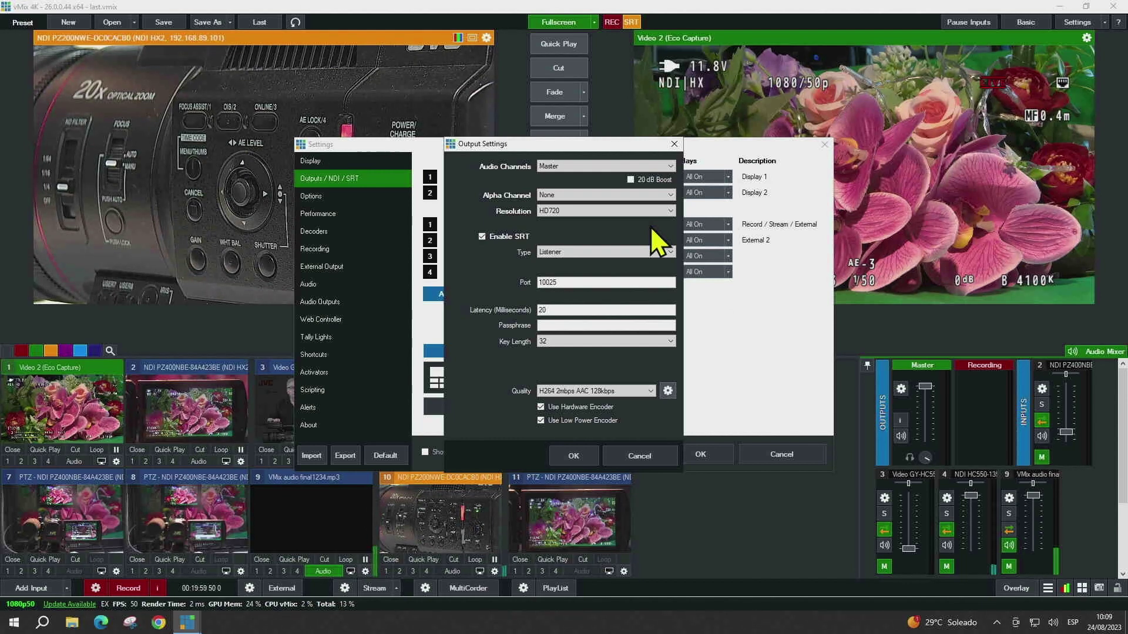
click(671, 167)
click(671, 167)
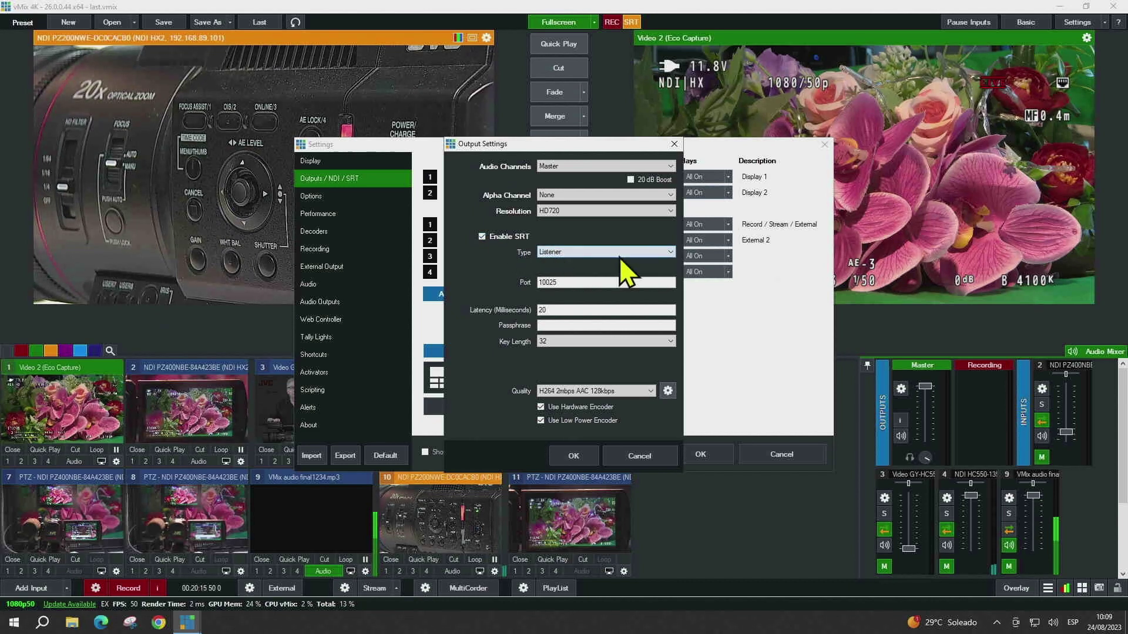
click(673, 253)
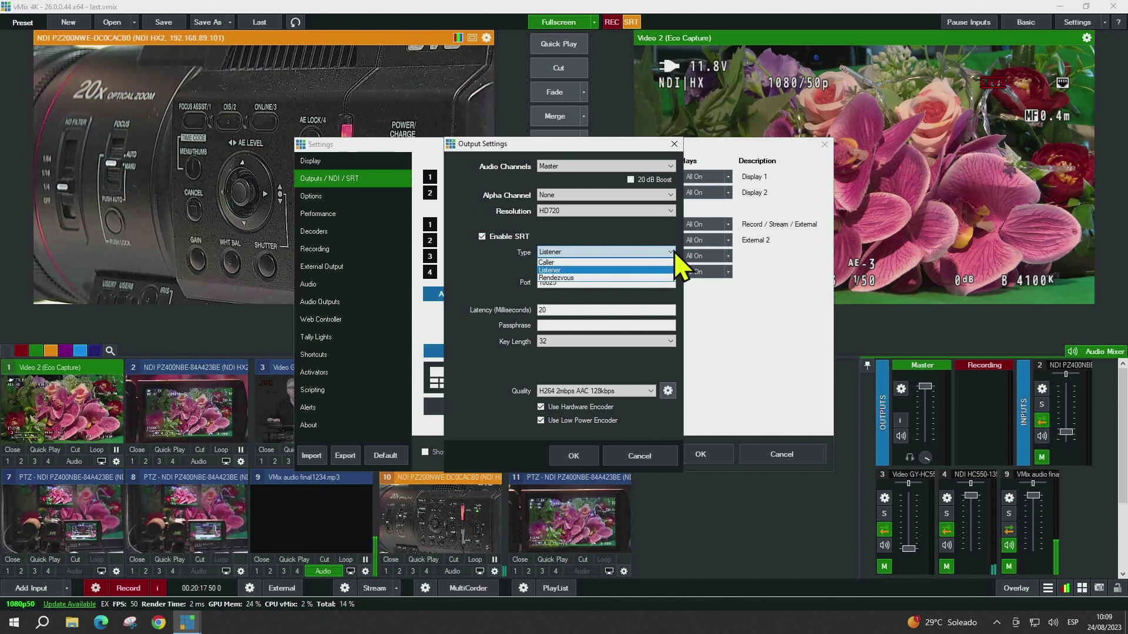
click(674, 252)
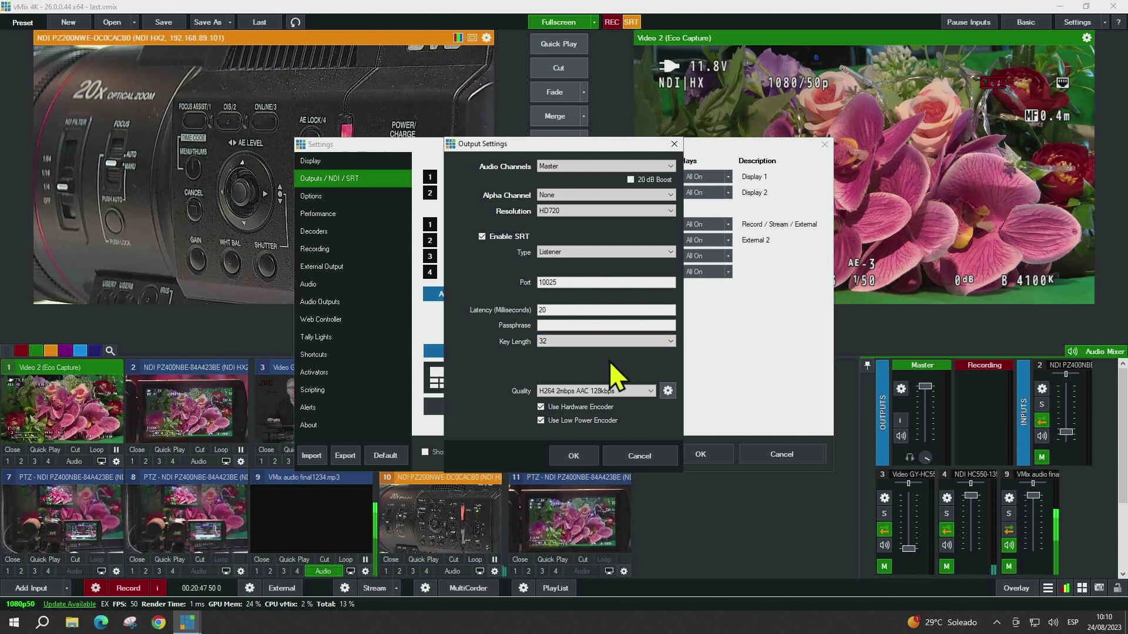
Step: Review the SRT quality presets for Output 1, and accept the output settings and the general settings
click(649, 390)
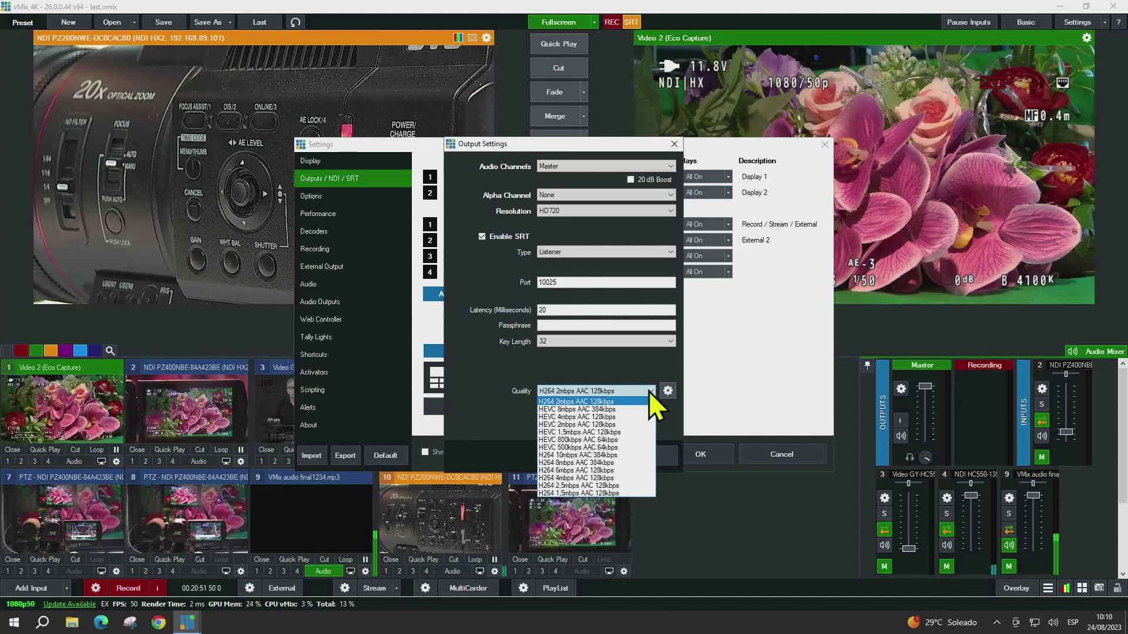
click(649, 390)
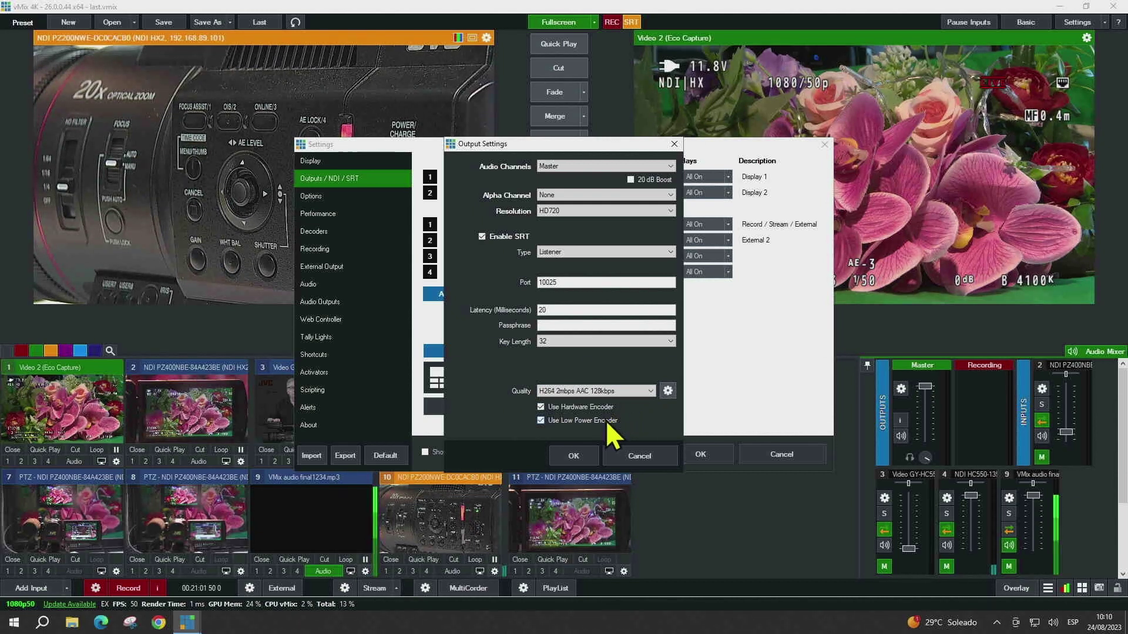
click(587, 460)
click(705, 454)
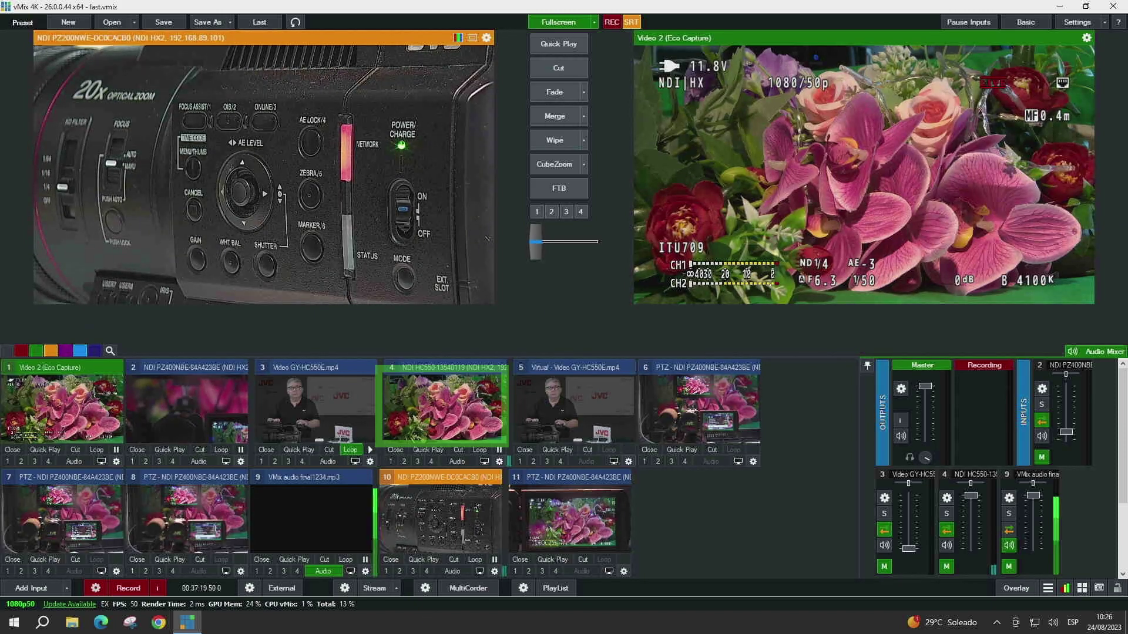
click(445, 419)
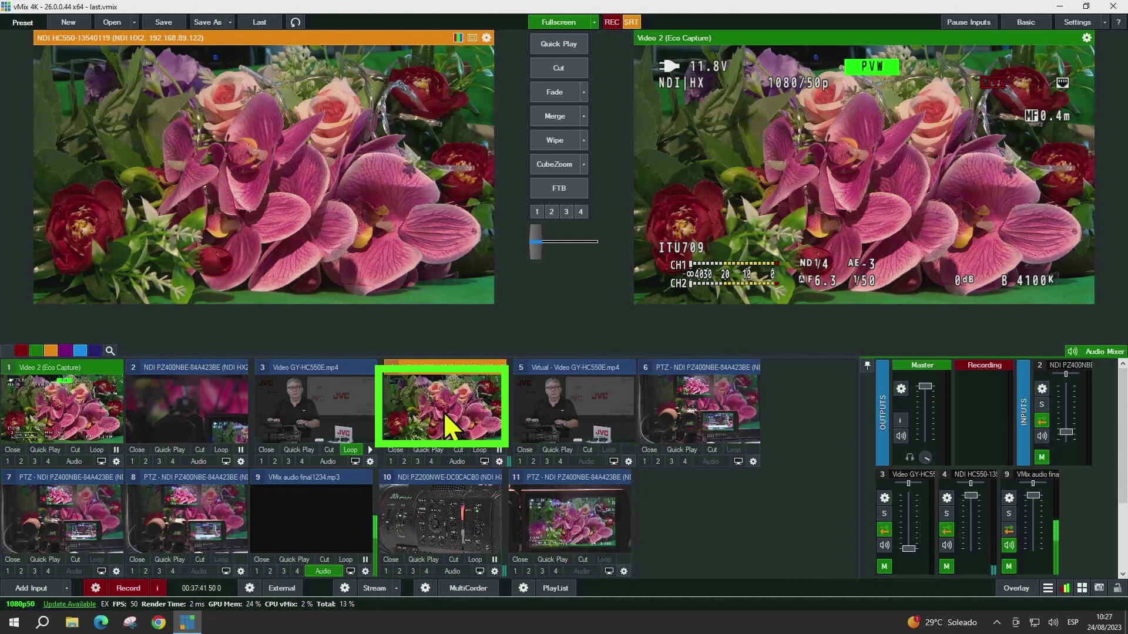
click(194, 424)
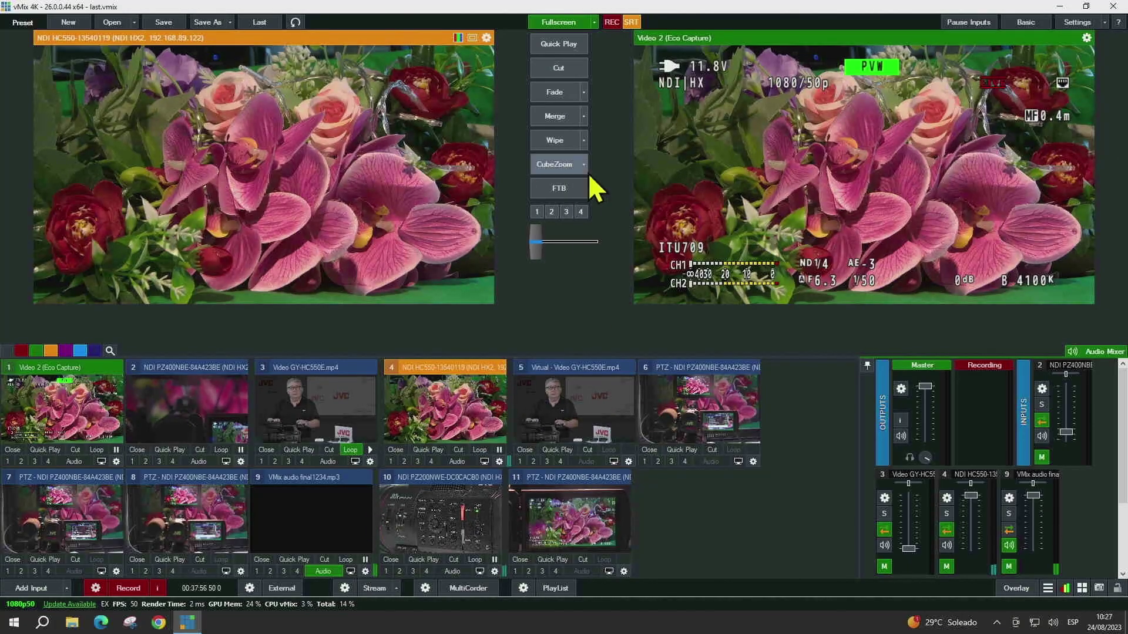
click(561, 168)
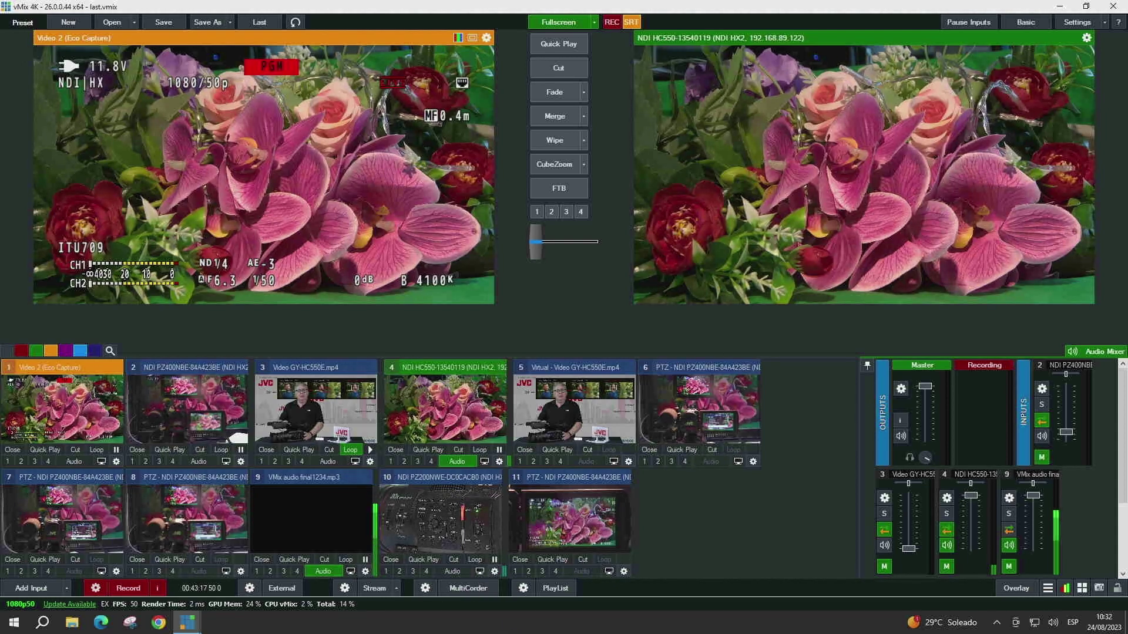
Step: Preview the PZ200NWE-DC0CACB0, Video 2 and Video GY-HC550E.mp4 inputs in turn, and return the preview to PZ200NWE-DC0CACB0
click(447, 526)
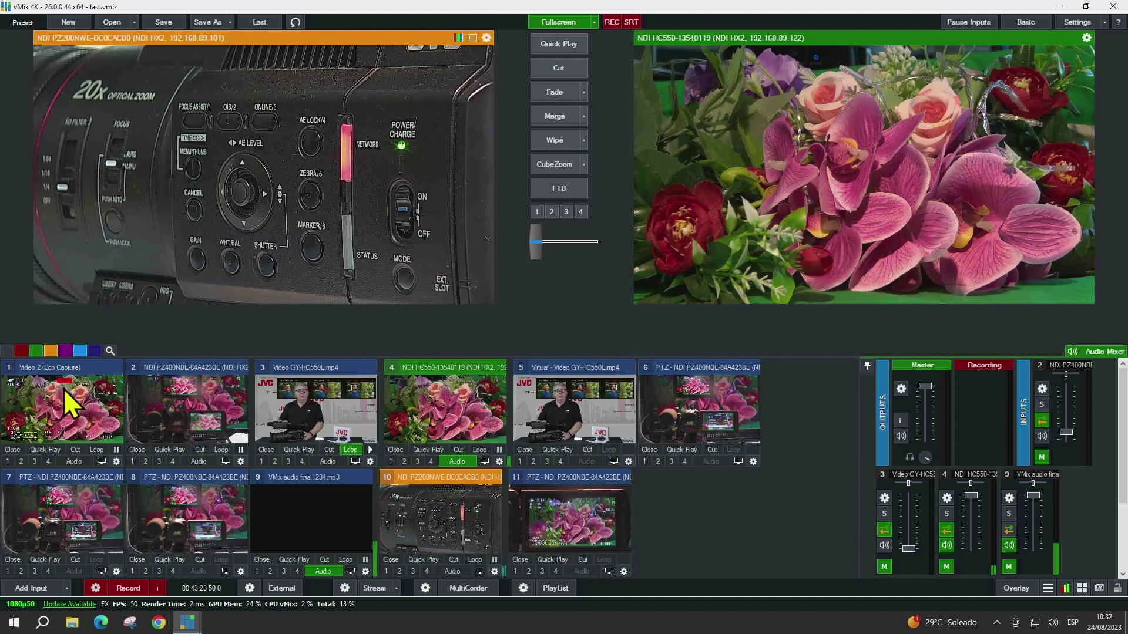
click(66, 410)
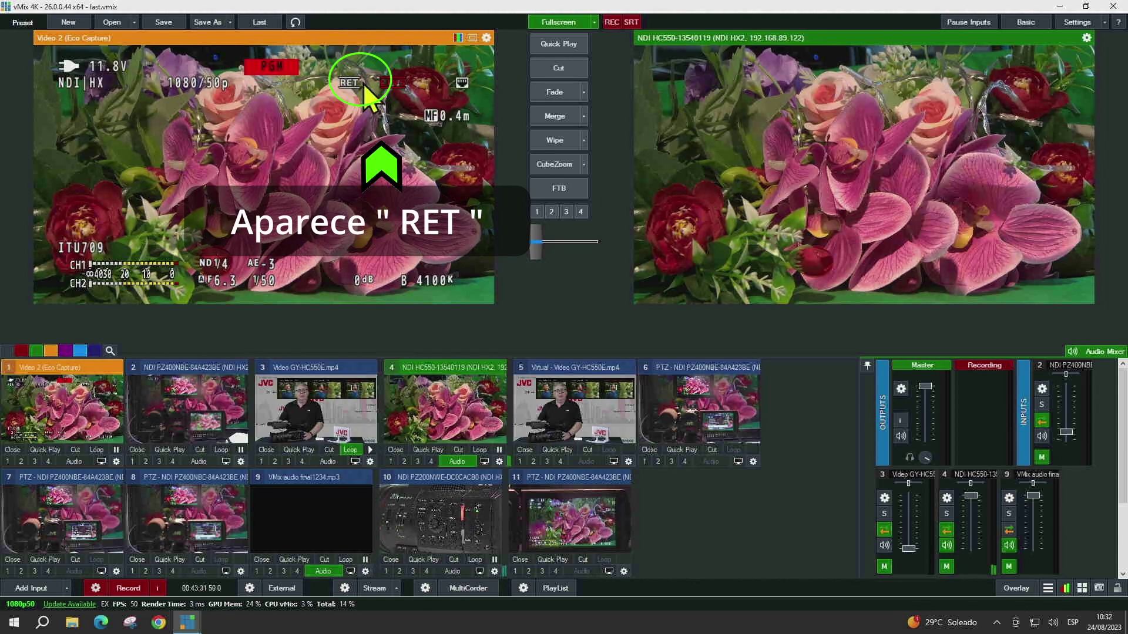
click(324, 431)
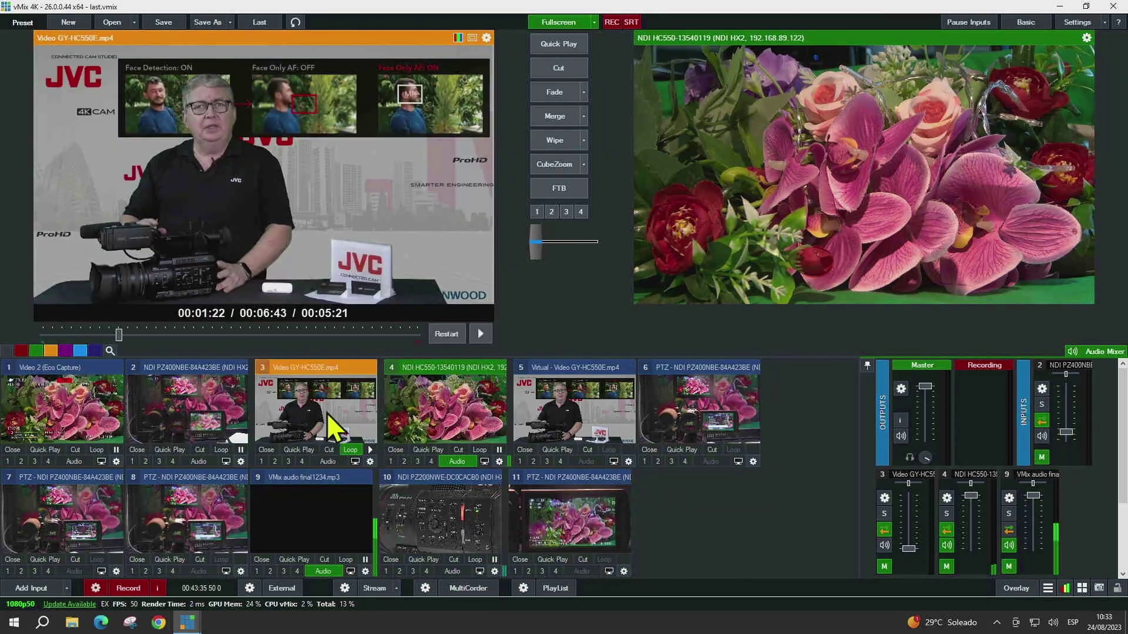
click(461, 522)
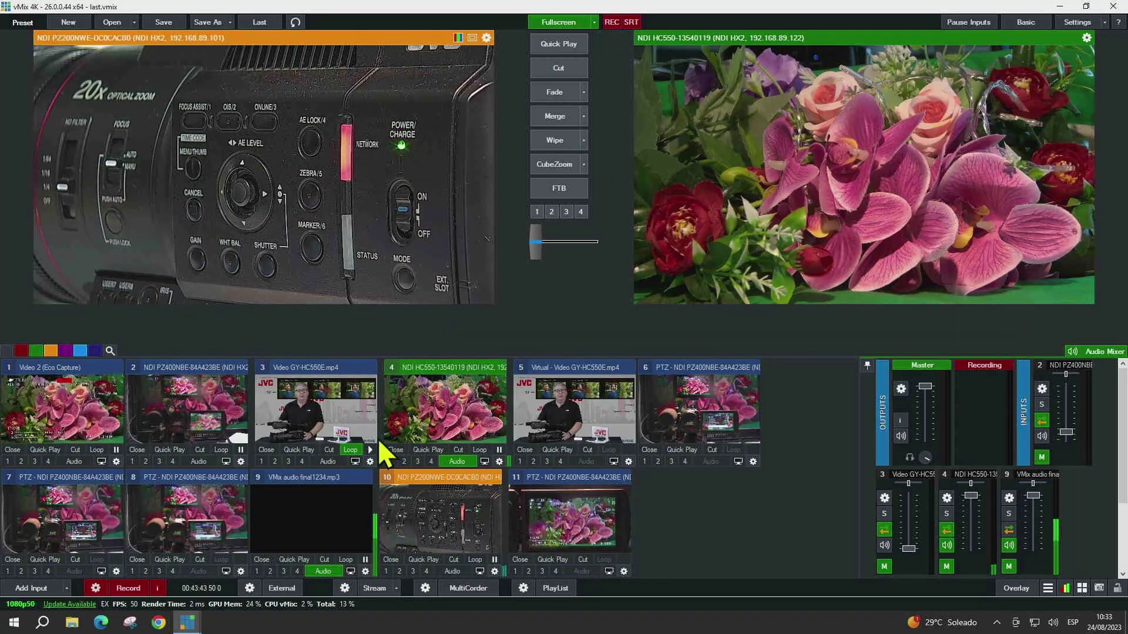
Step: Load the Video GY-HC550E.mp4 input into preview and send it to program with a CubeZoom transition
click(332, 421)
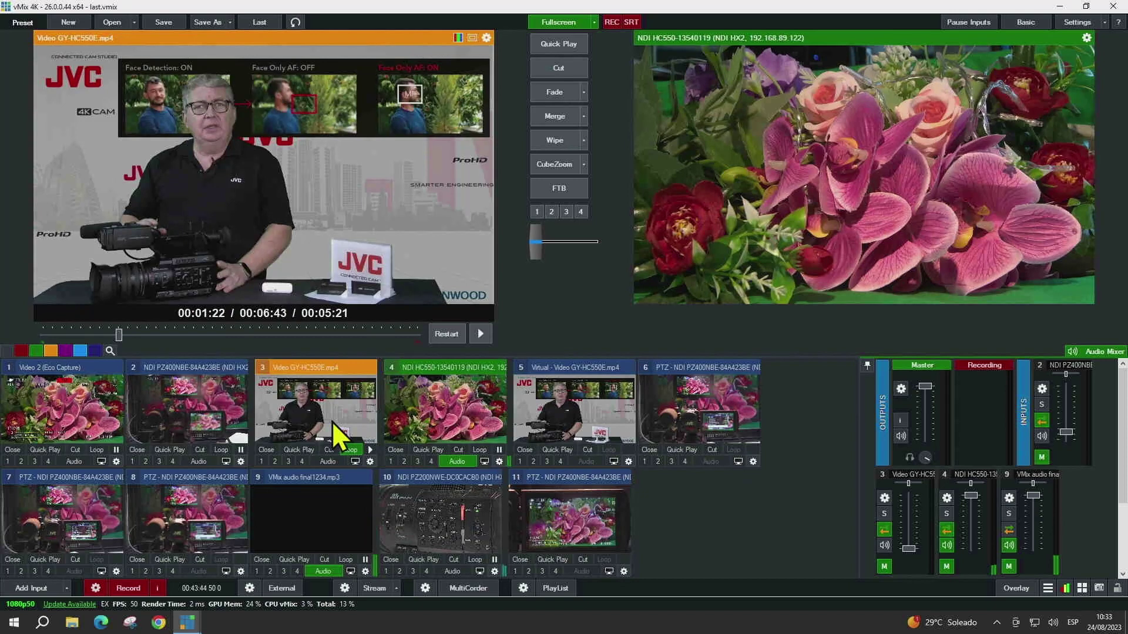
click(555, 165)
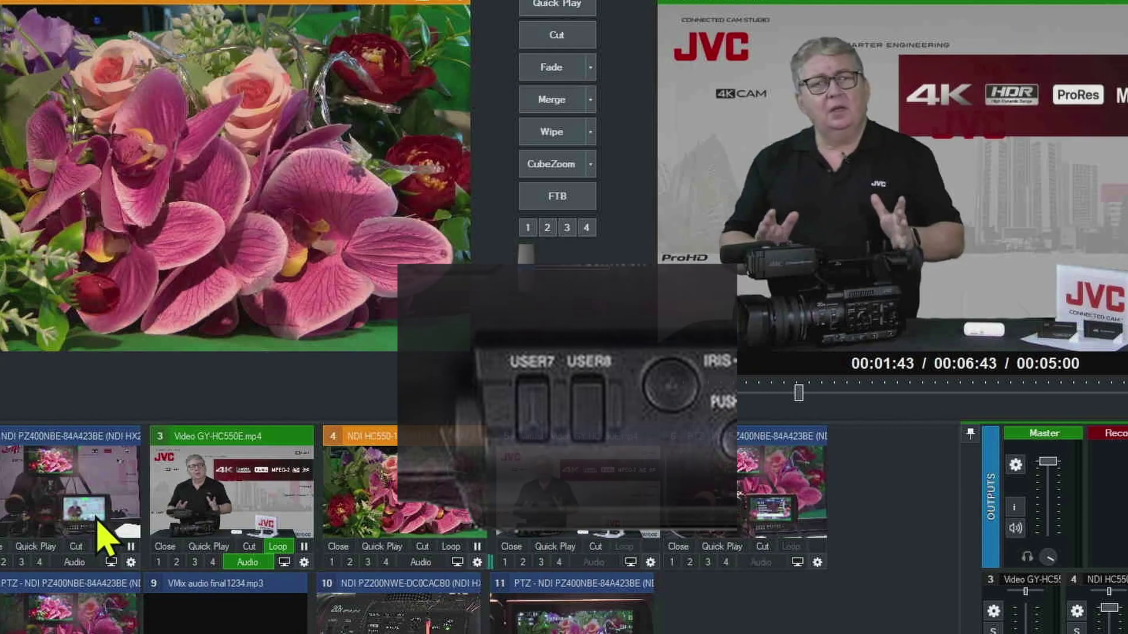
click(99, 522)
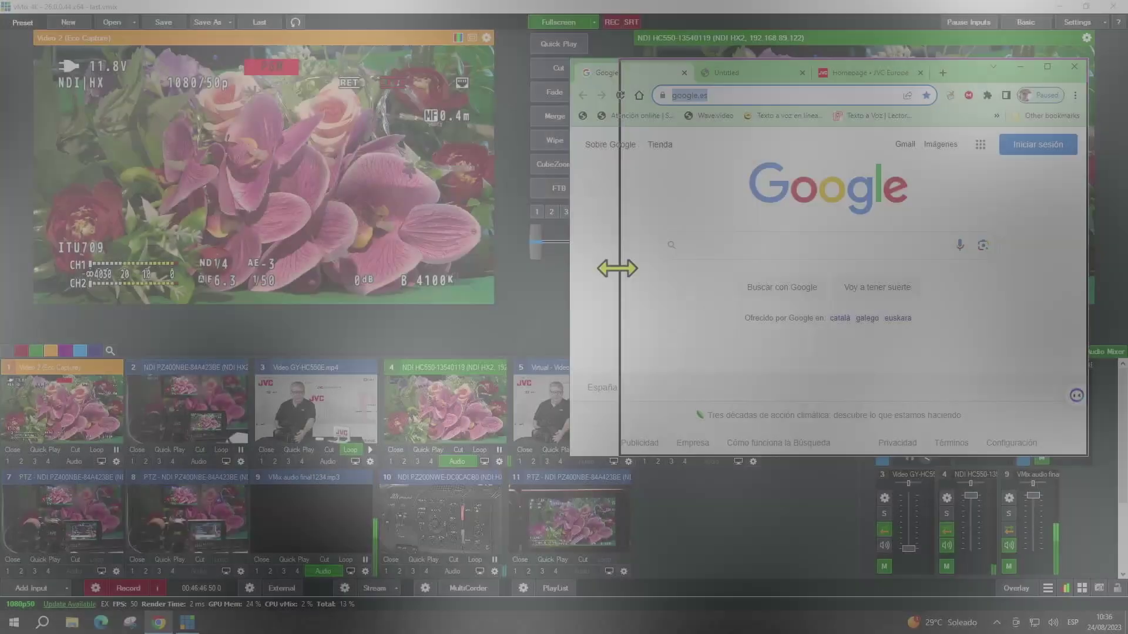
Step: Narrow the browser window and switch the PZ200NWE-DC0CACB0 input to program, leaving Video 2 in preview
drag(612, 269, 706, 277)
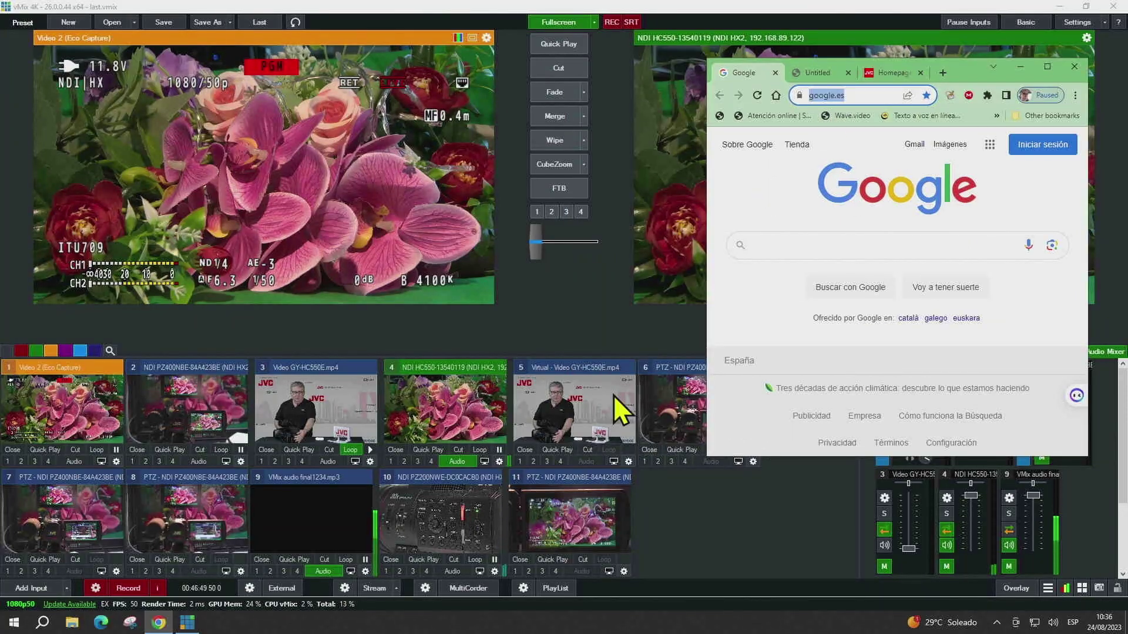
click(470, 517)
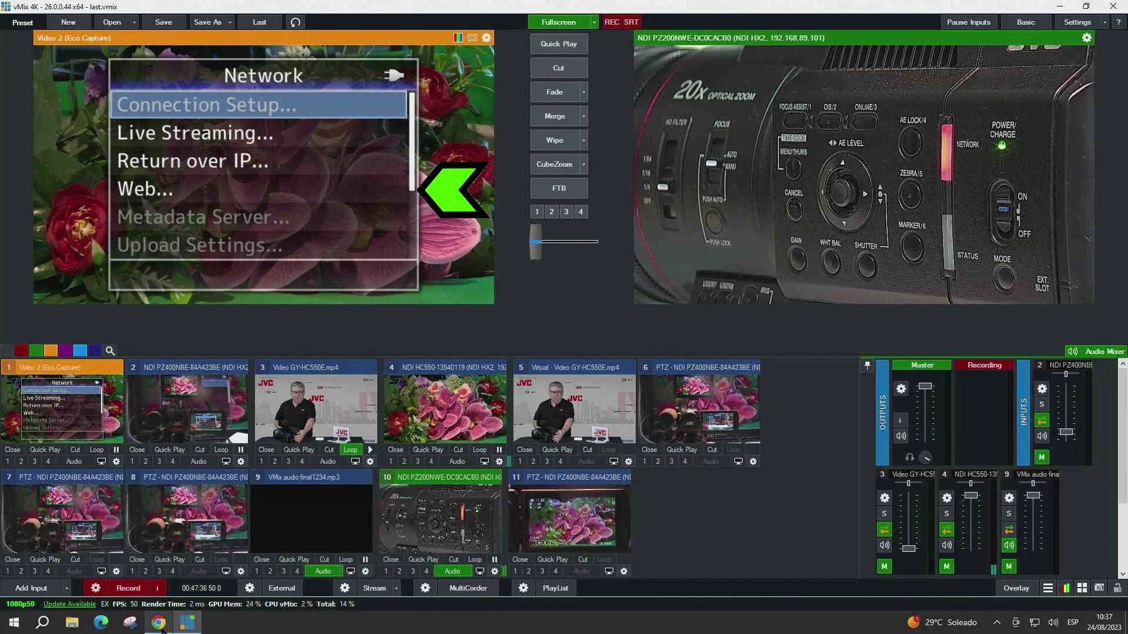
Step: Switch to Chrome, open the camera's web page at 192.168.89.122, and sign in with the account password
mouse_move(162, 626)
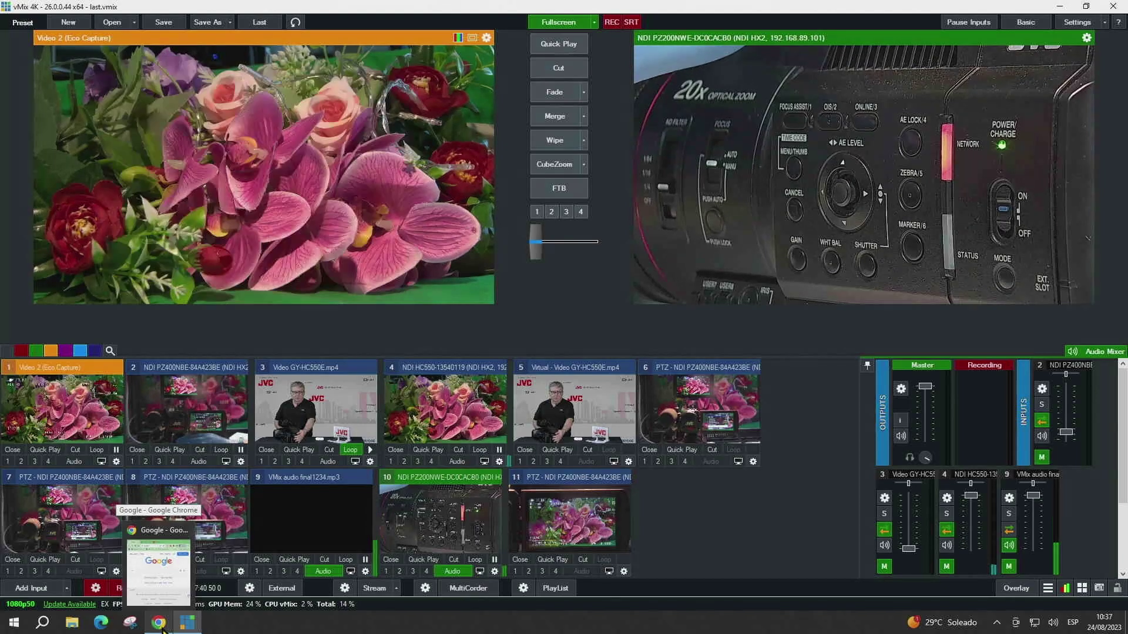
click(164, 626)
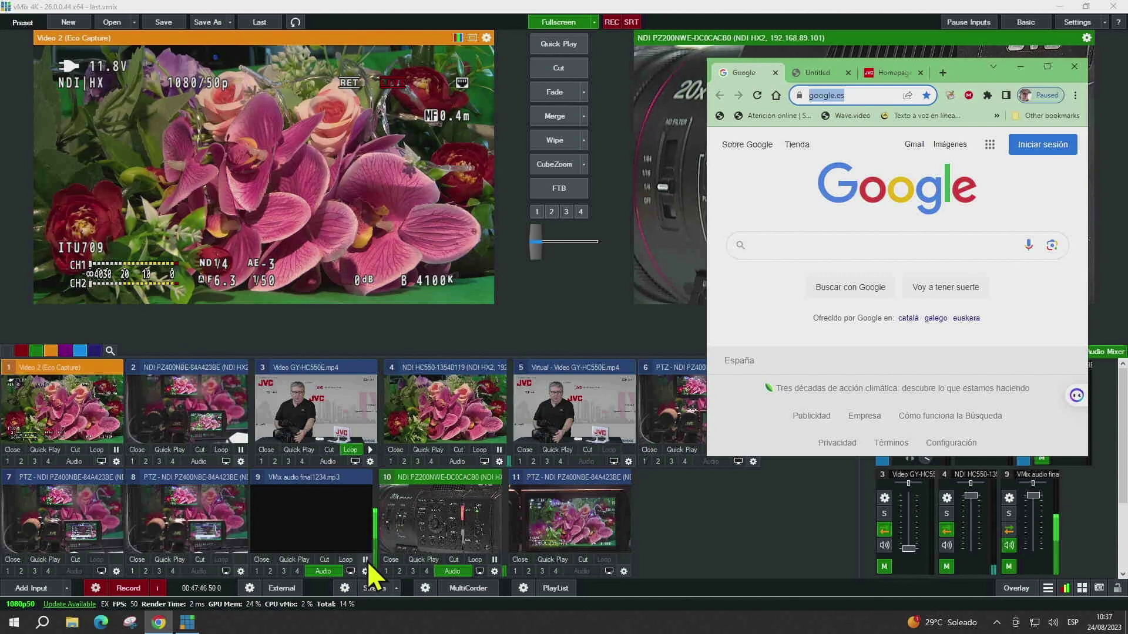
click(158, 624)
click(159, 625)
text(192)
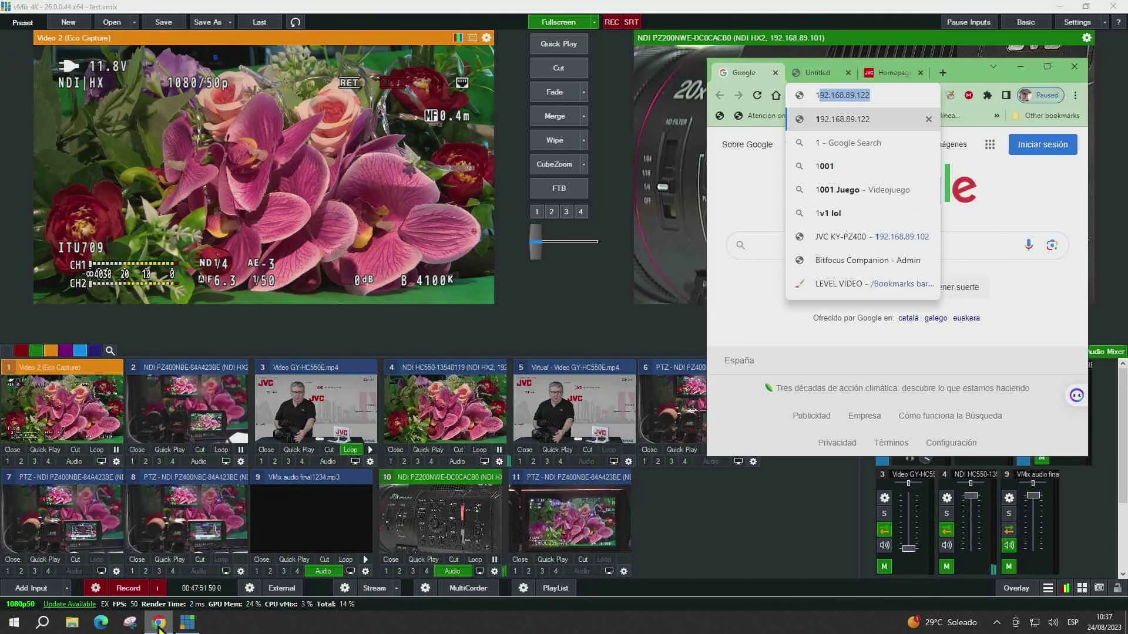
text(.16)
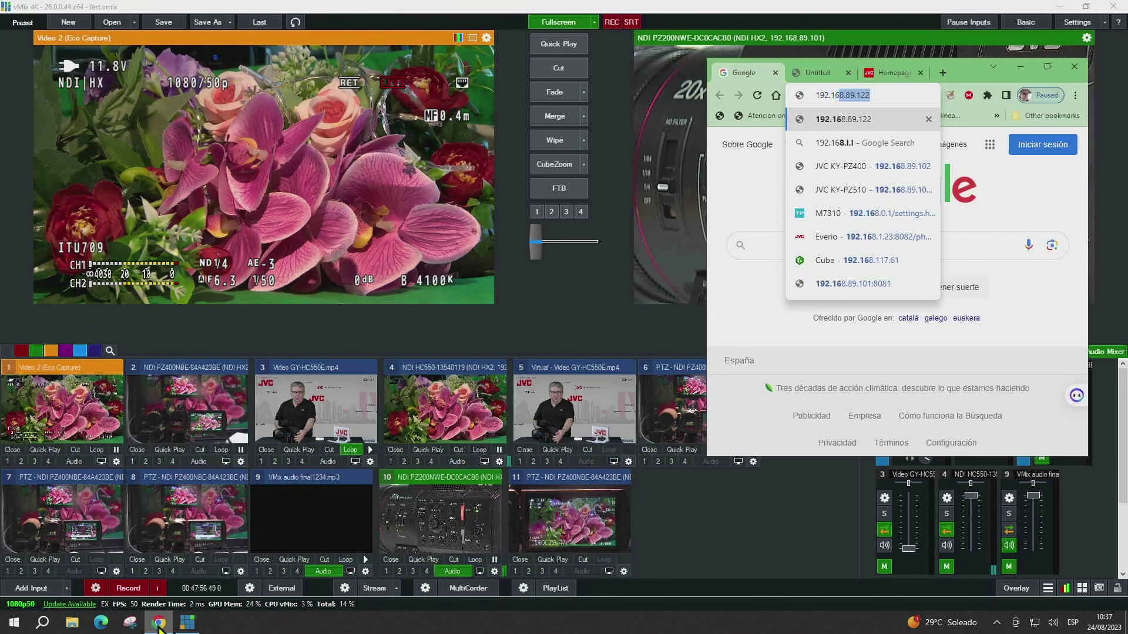
text(8.89.122)
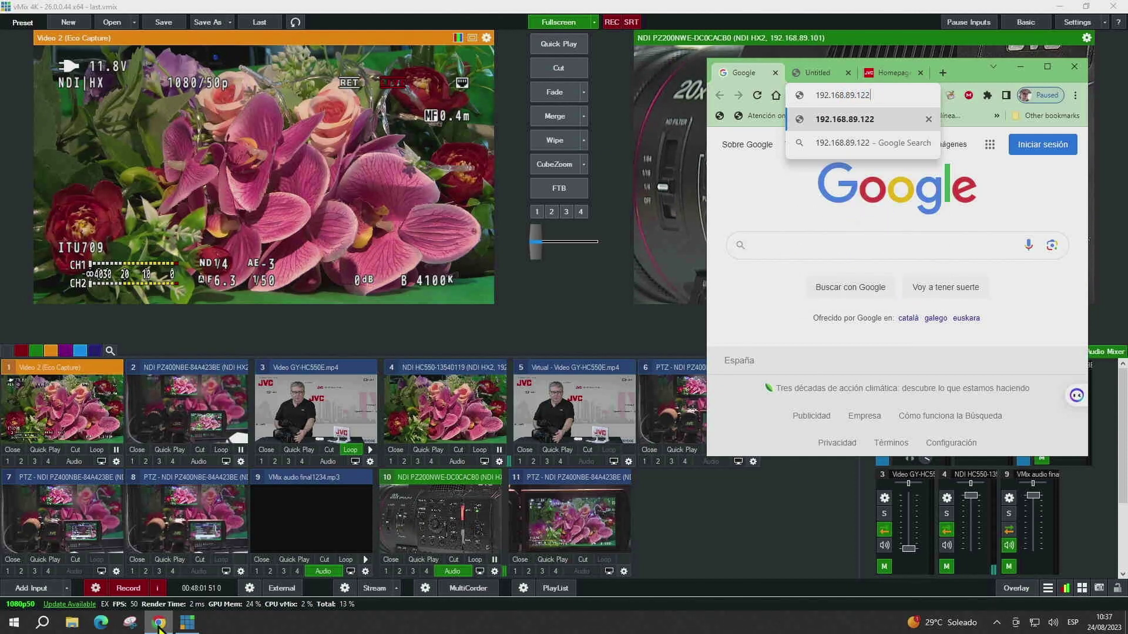
key(Return)
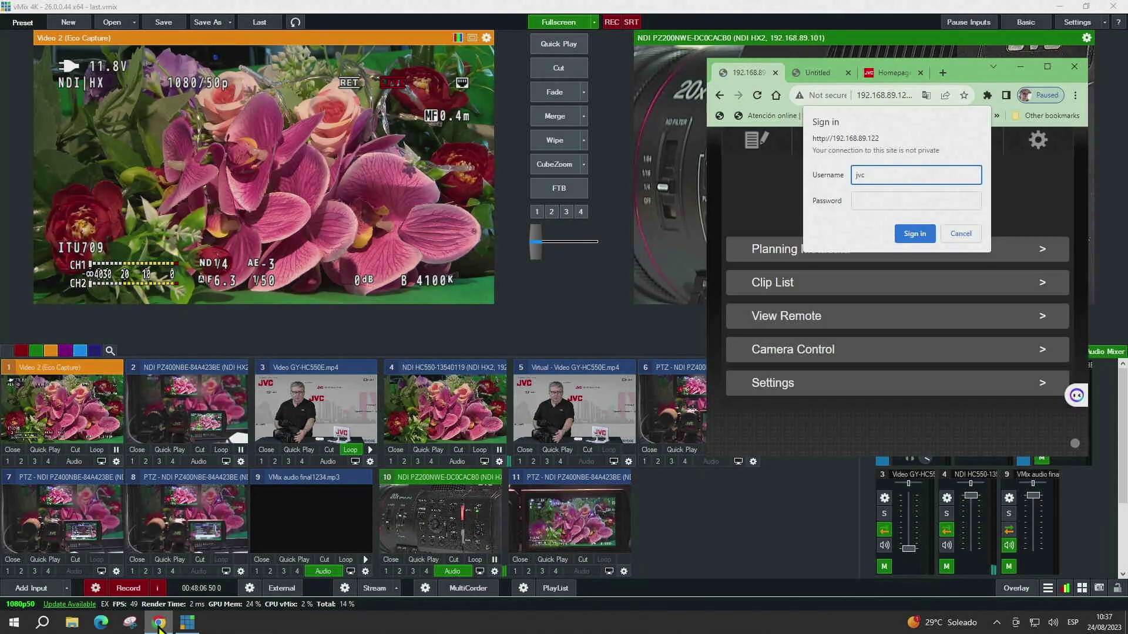
click(873, 201)
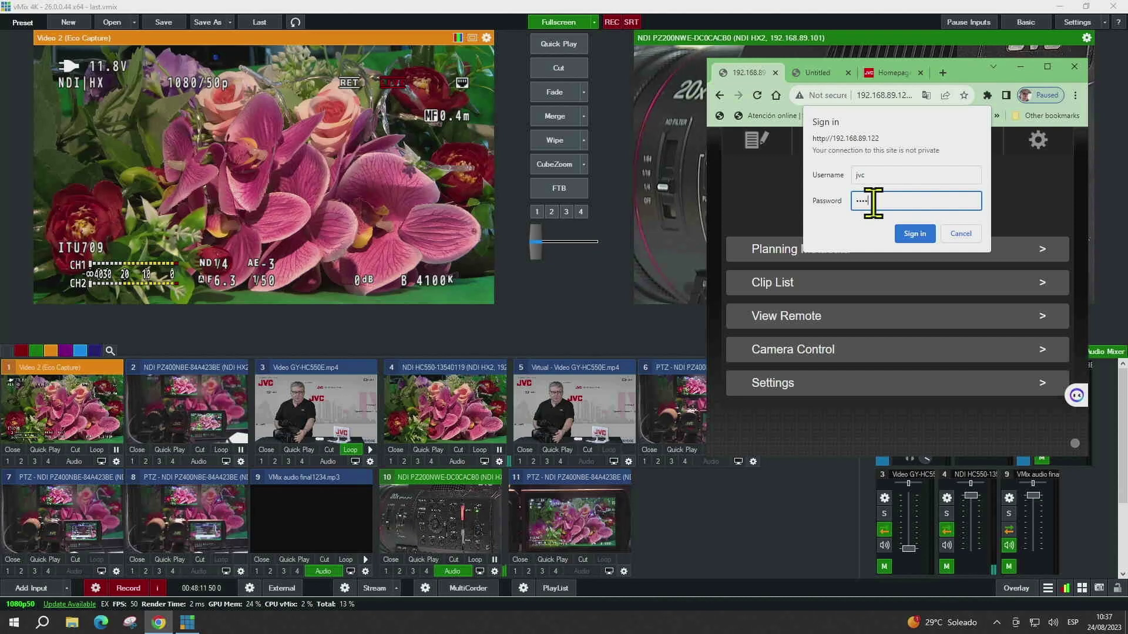
click(906, 239)
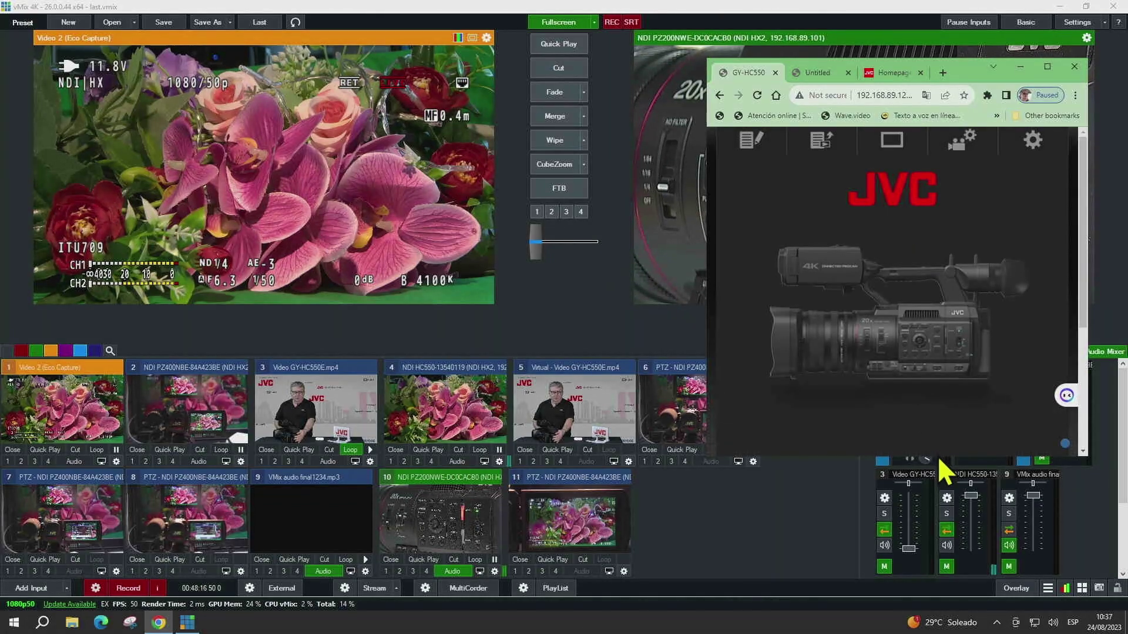
Step: Move the browser window higher, extend its height down to the taskbar area, and make it narrower
drag(964, 73, 964, 37)
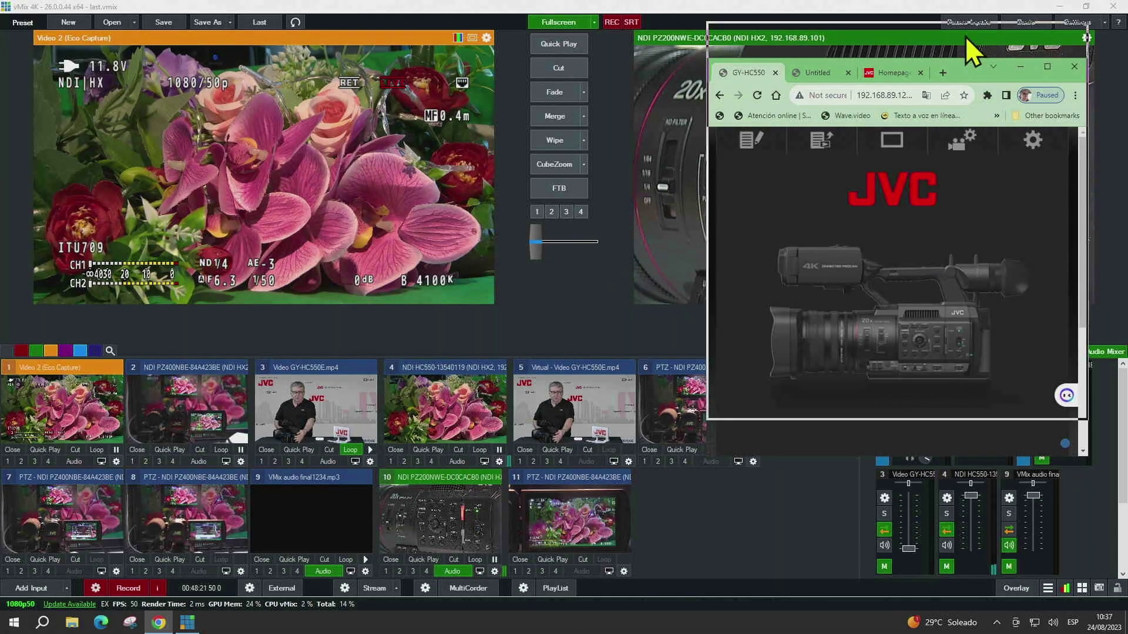
drag(1042, 421, 1044, 585)
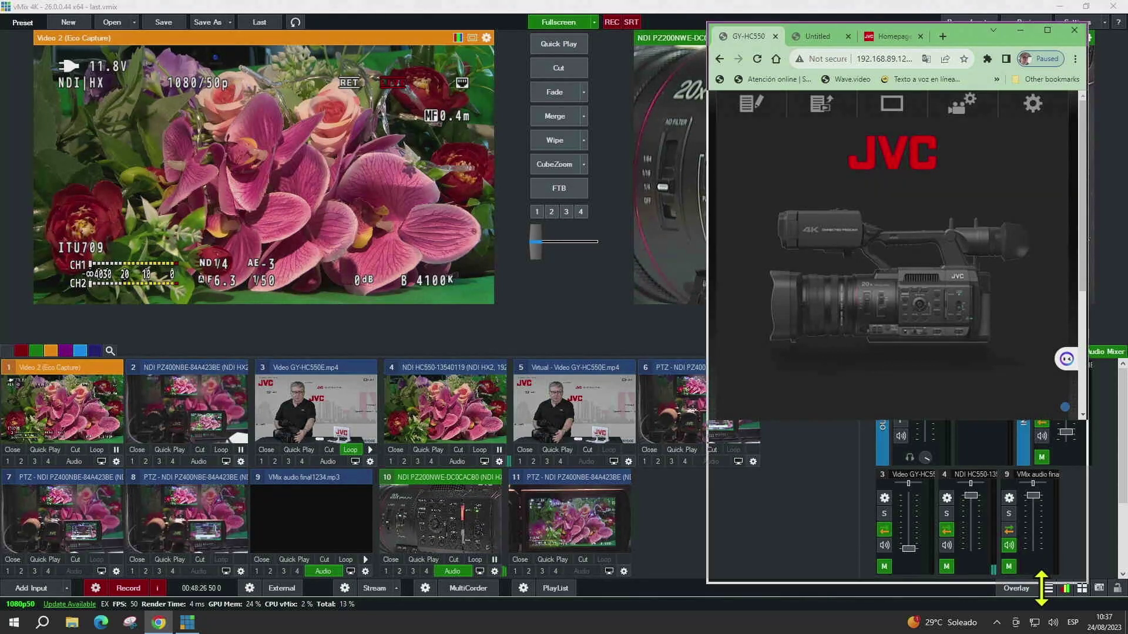
drag(709, 356, 769, 355)
Step: Open the camera's Camera Control page and expand the REC, STREAMING, CAMERA, ZOOM, FOCUS, USER SWITCH and MENU sections
click(966, 101)
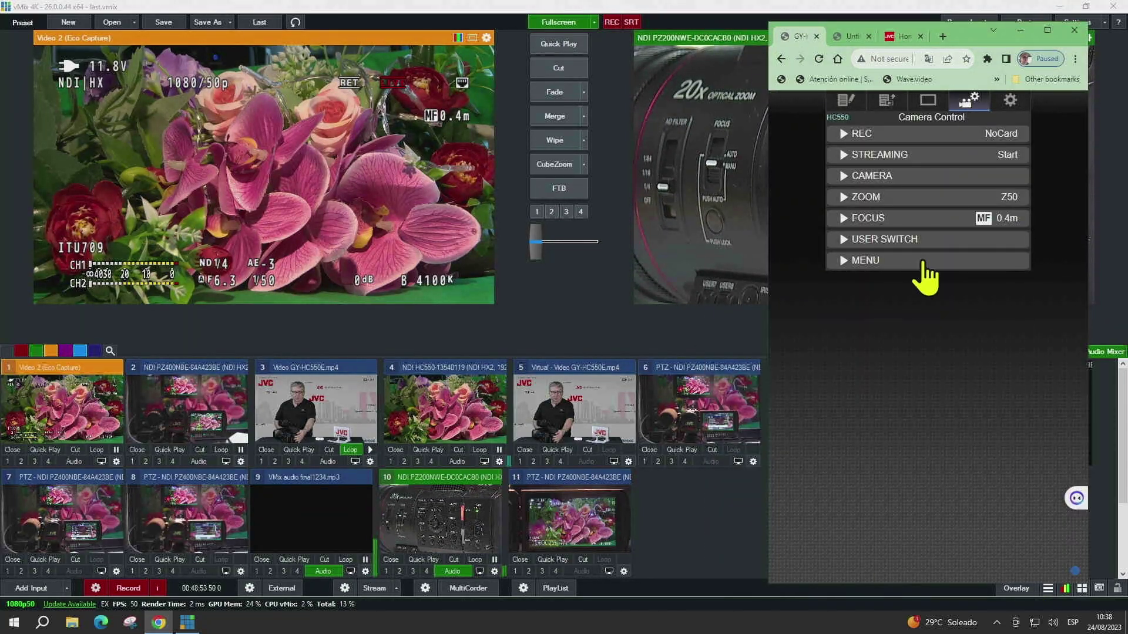
click(846, 134)
click(845, 179)
click(837, 227)
click(859, 381)
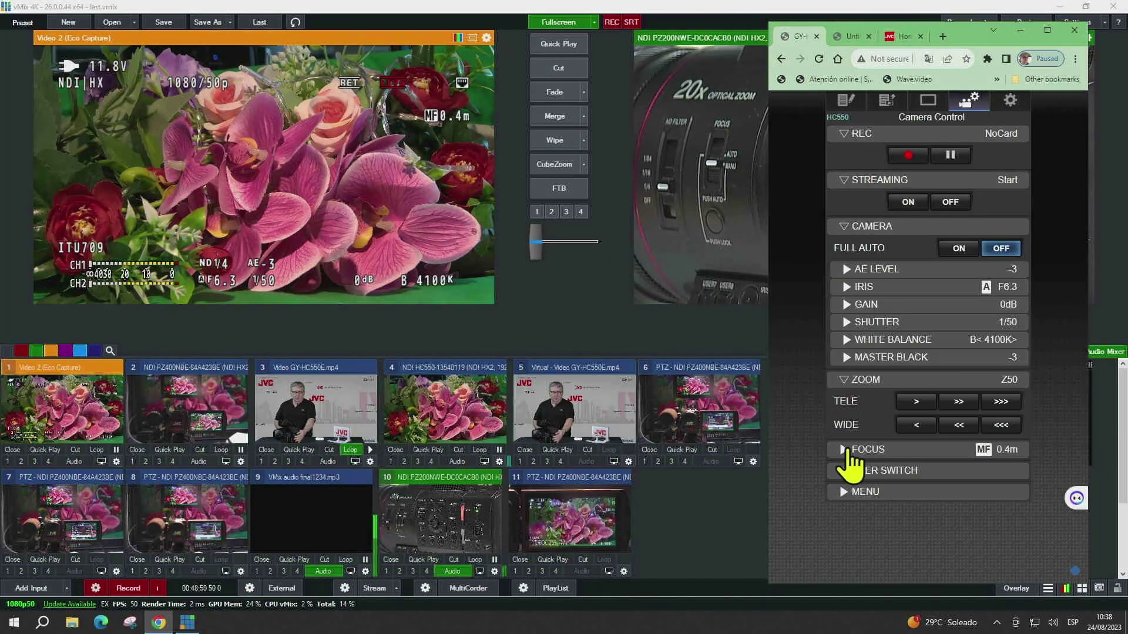
click(852, 457)
click(864, 543)
click(839, 570)
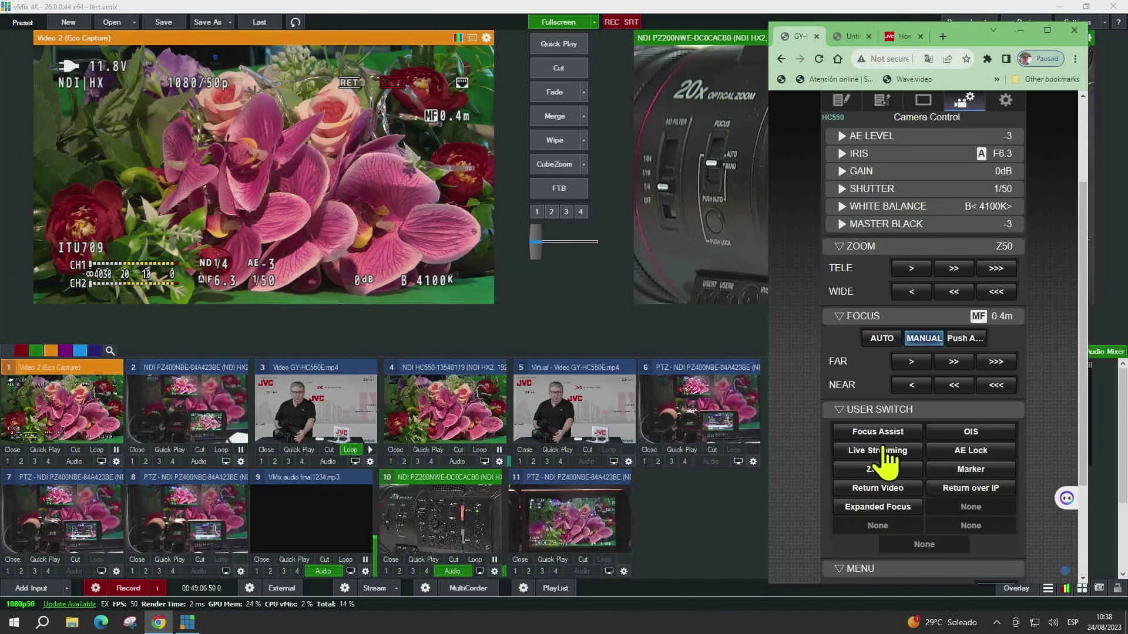
scroll(955, 581, down, 3)
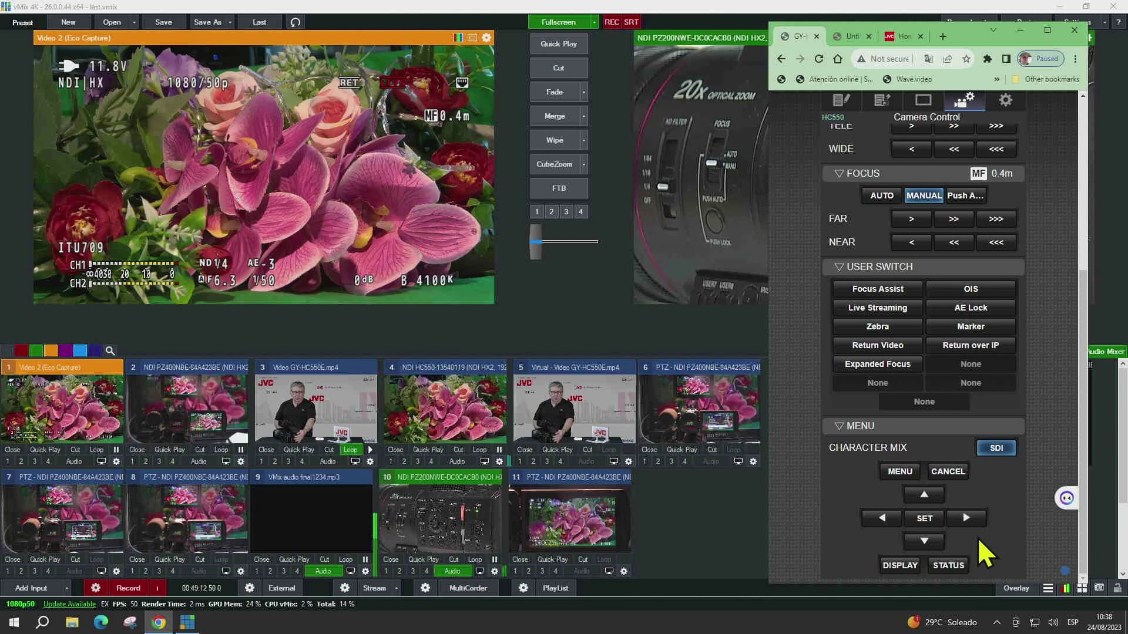
Step: Expand the AE level, iris, gain, shutter, white balance and master black controls in the CAMERA section
scroll(987, 552, up, 8)
click(839, 312)
click(842, 406)
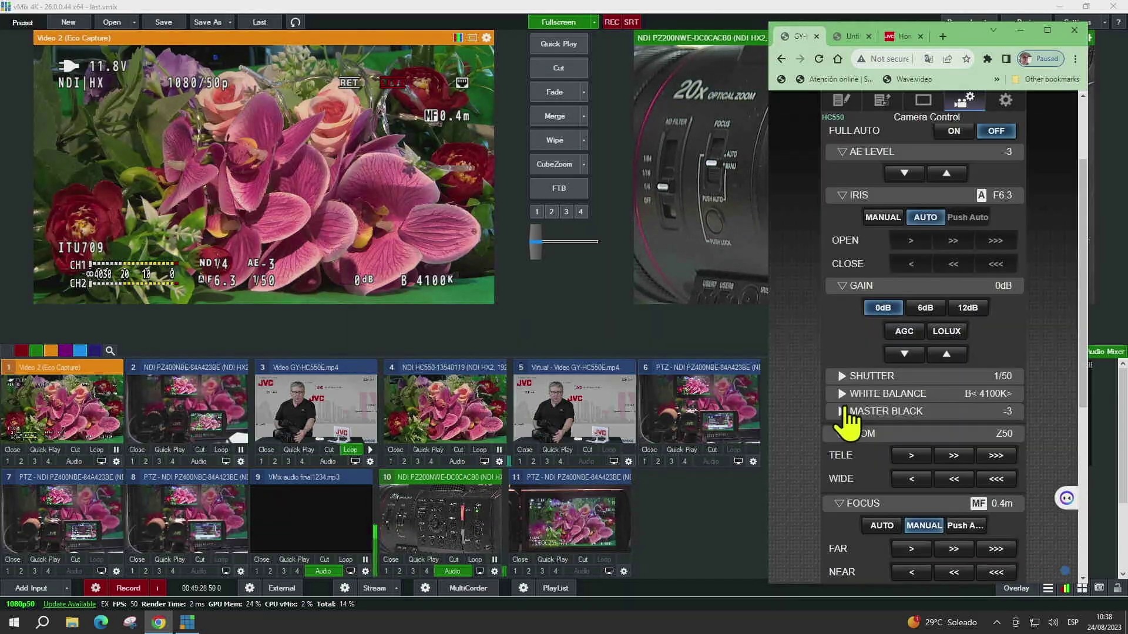
click(842, 410)
click(841, 393)
scroll(959, 468, down, 6)
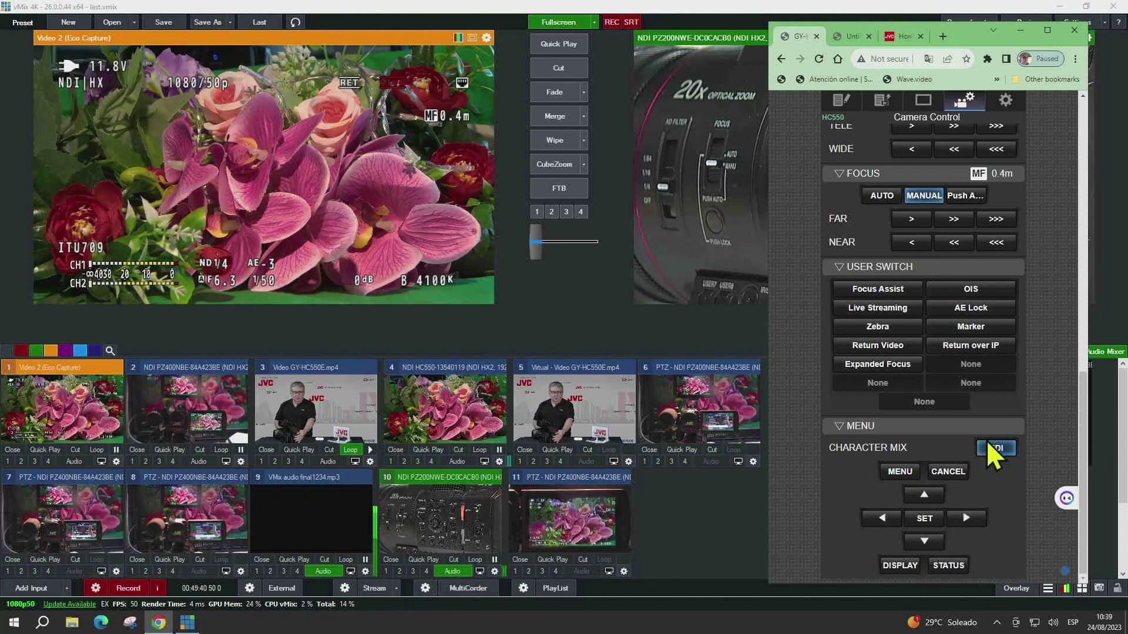
Step: Shift the camera's white paint to several colour points, including R -16 B -25, and return it near the centre at R -3 B 0
scroll(963, 411, up, 9)
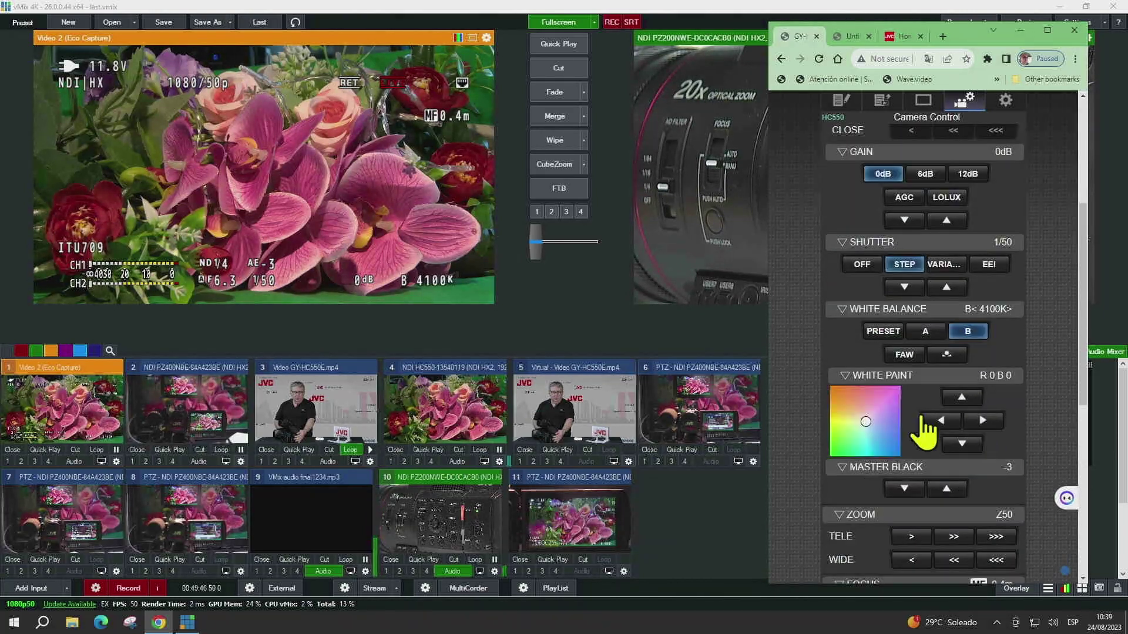
click(855, 436)
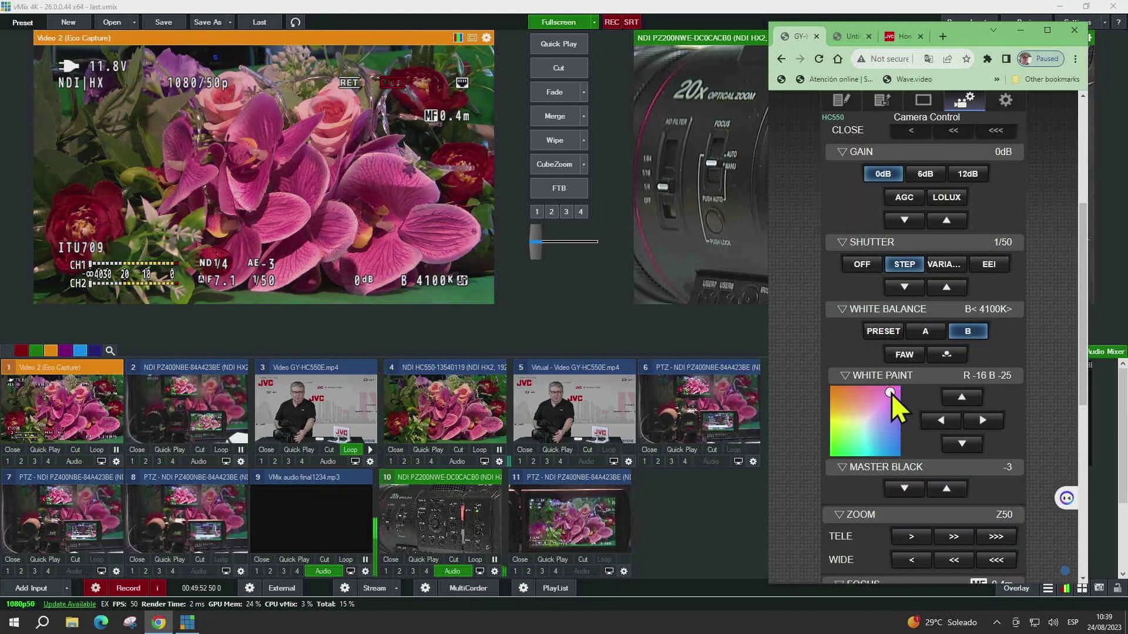
click(839, 445)
click(863, 434)
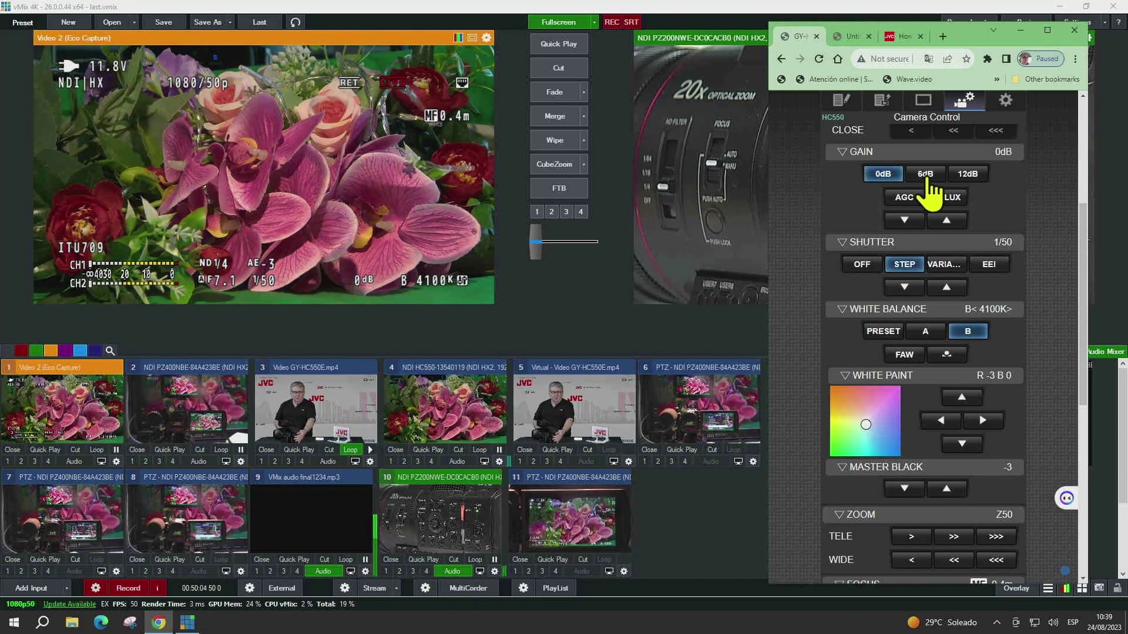
Step: Activate Return over IP from the camera's user switches and show the Return Video on the camera display
scroll(991, 368, down, 7)
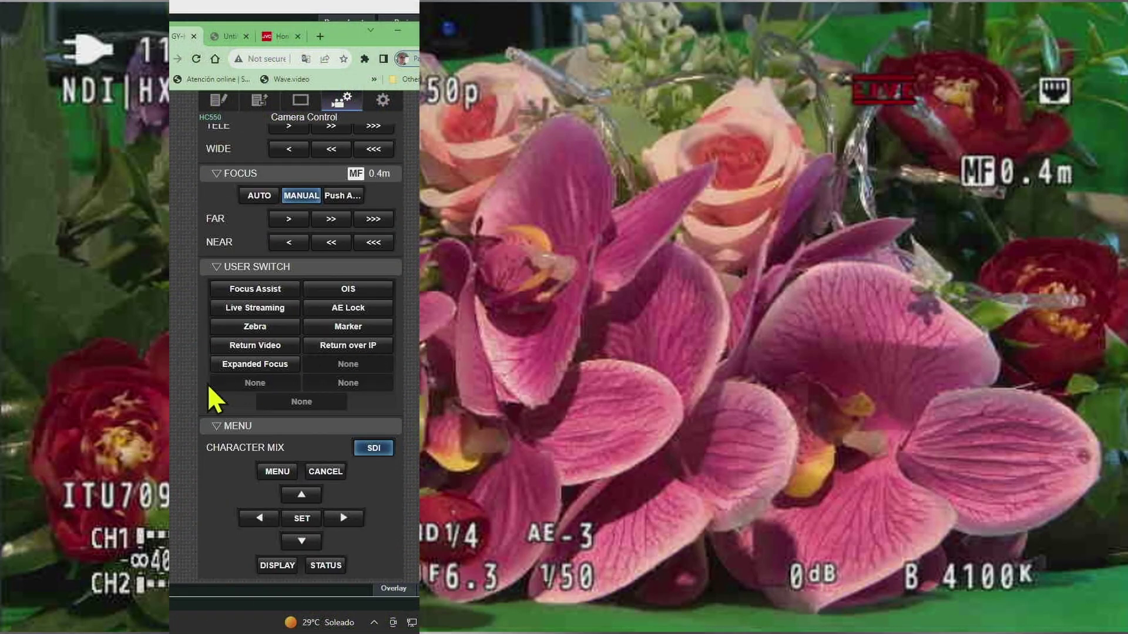
click(351, 347)
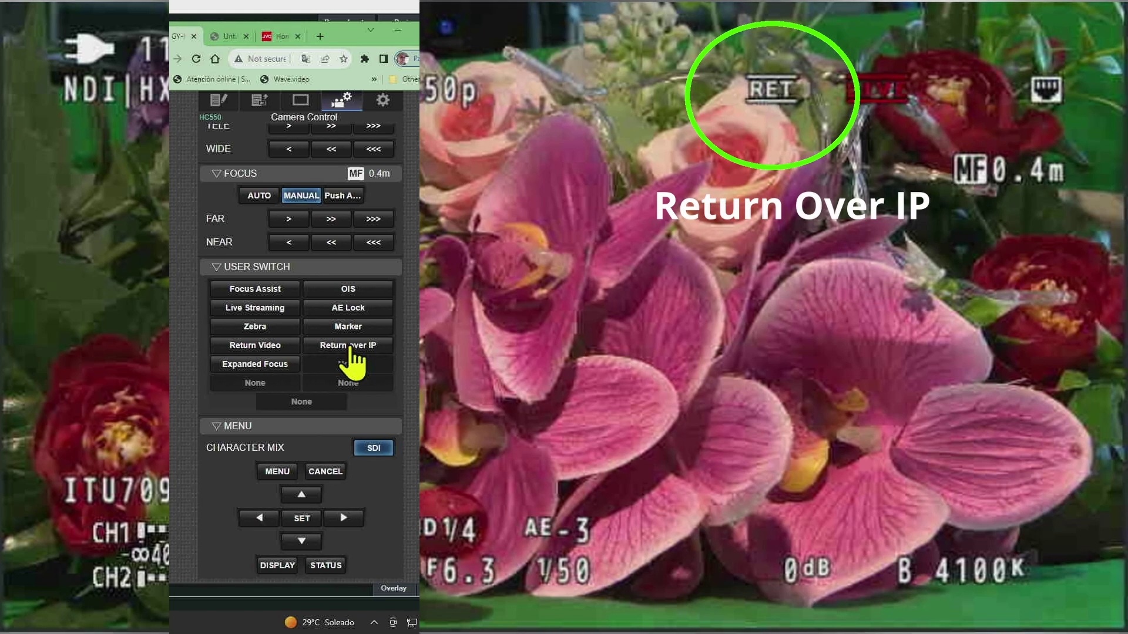
click(269, 347)
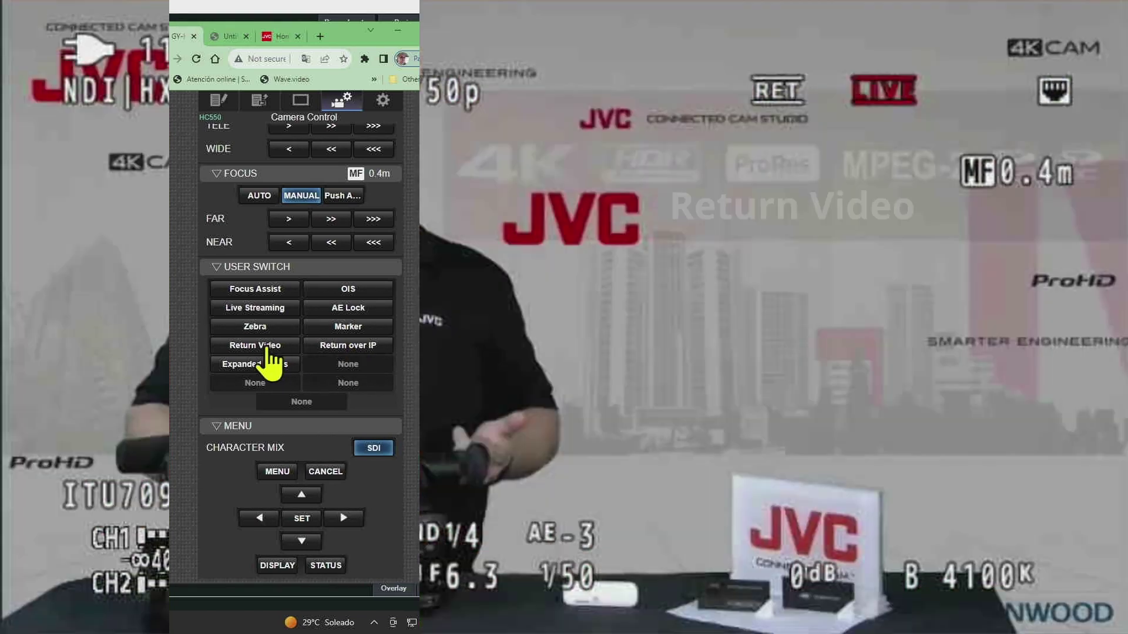